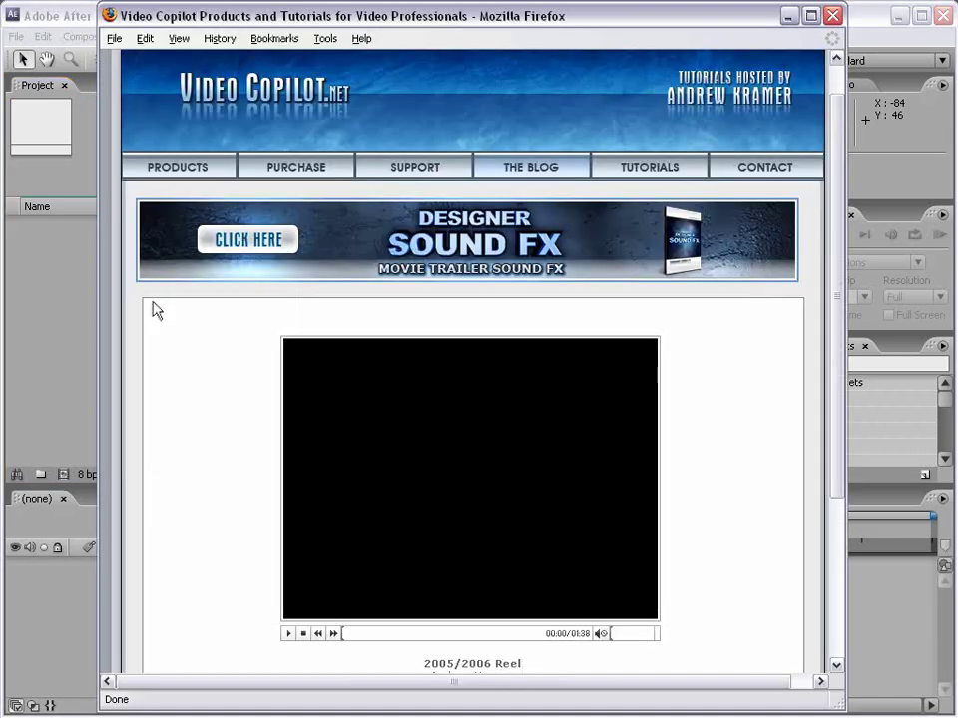
Play part of the 2005/2006 Reel on the web page, pause it, and switch to After Effects
click(287, 635)
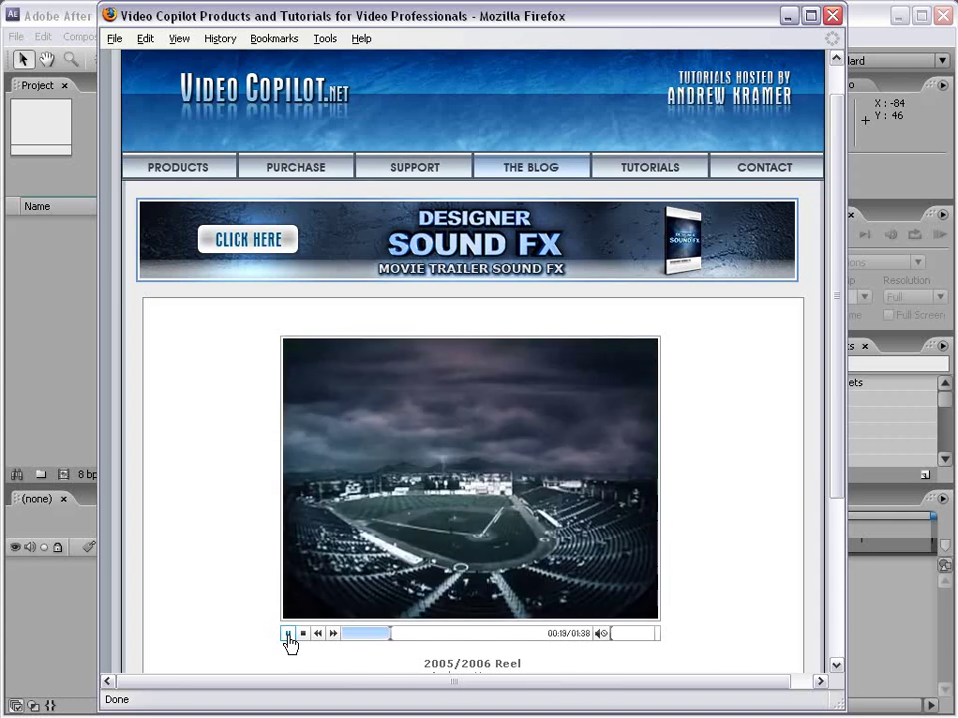
click(289, 635)
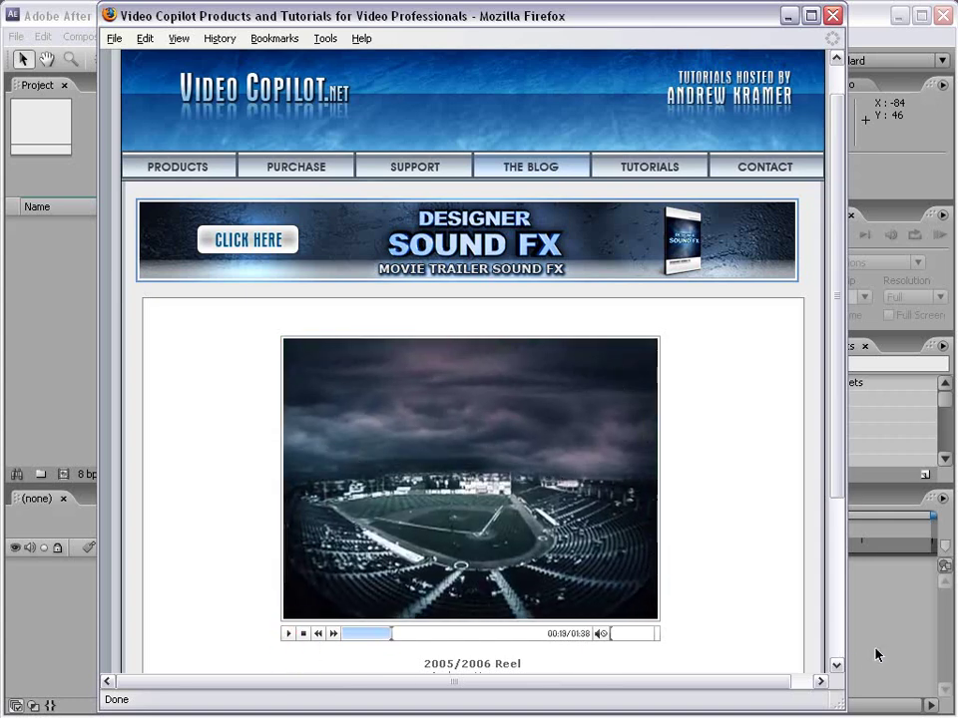
click(878, 608)
click(204, 327)
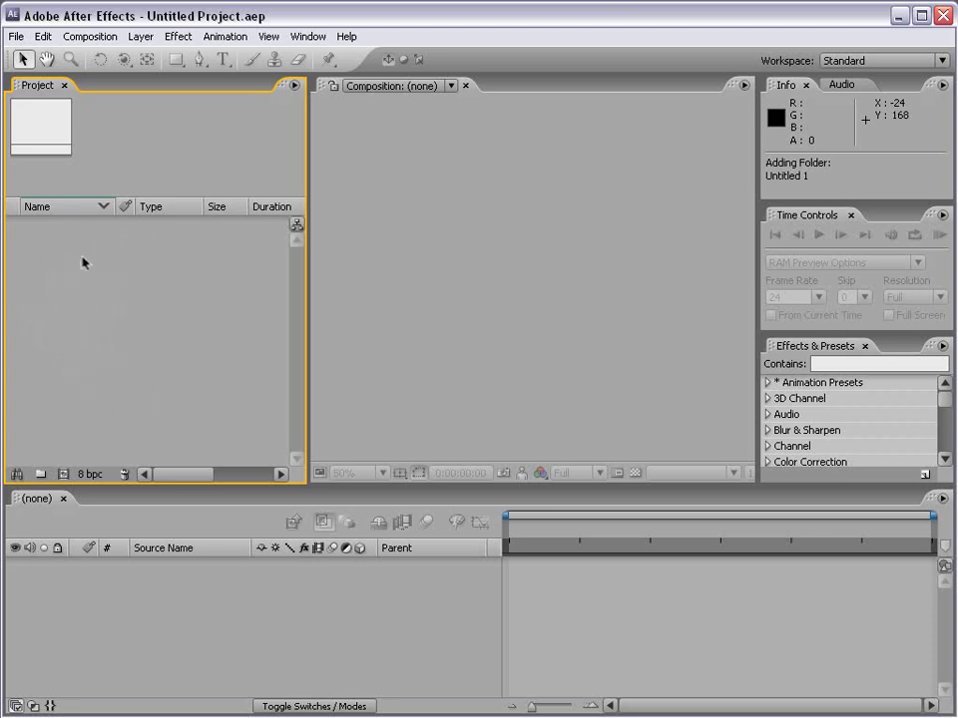
Open the Import File dialog for the empty project
click(16, 36)
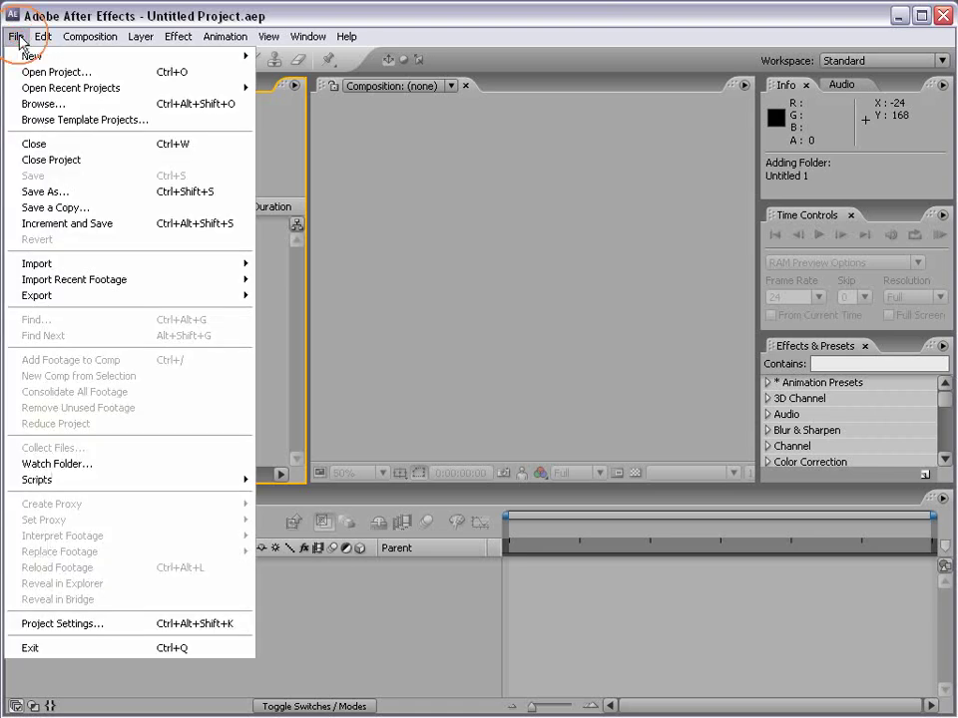
mouse_move(77, 267)
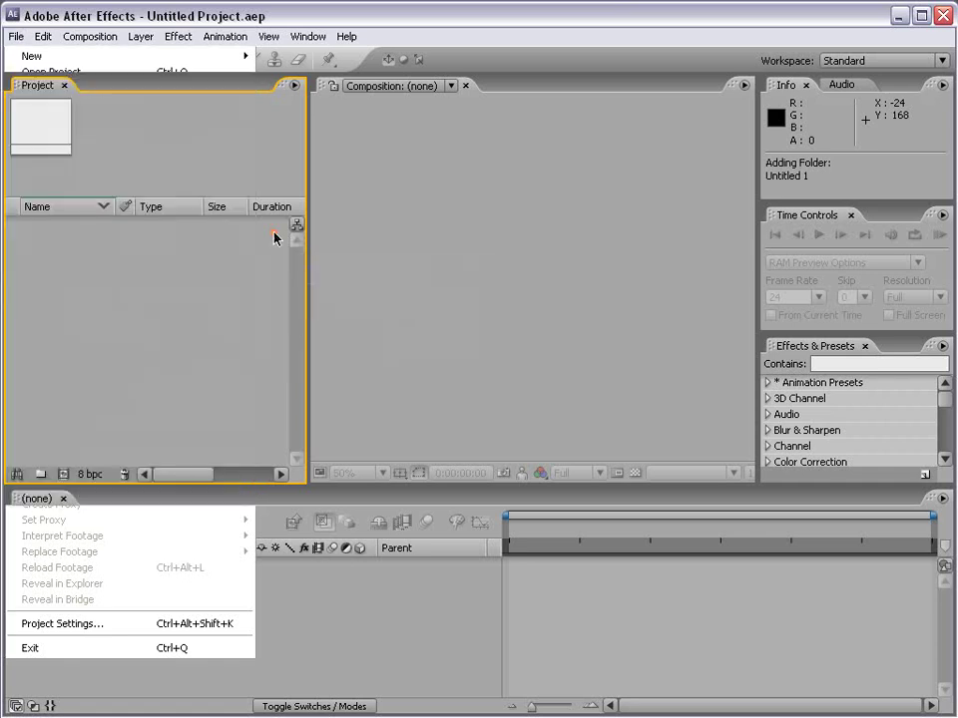
click(275, 238)
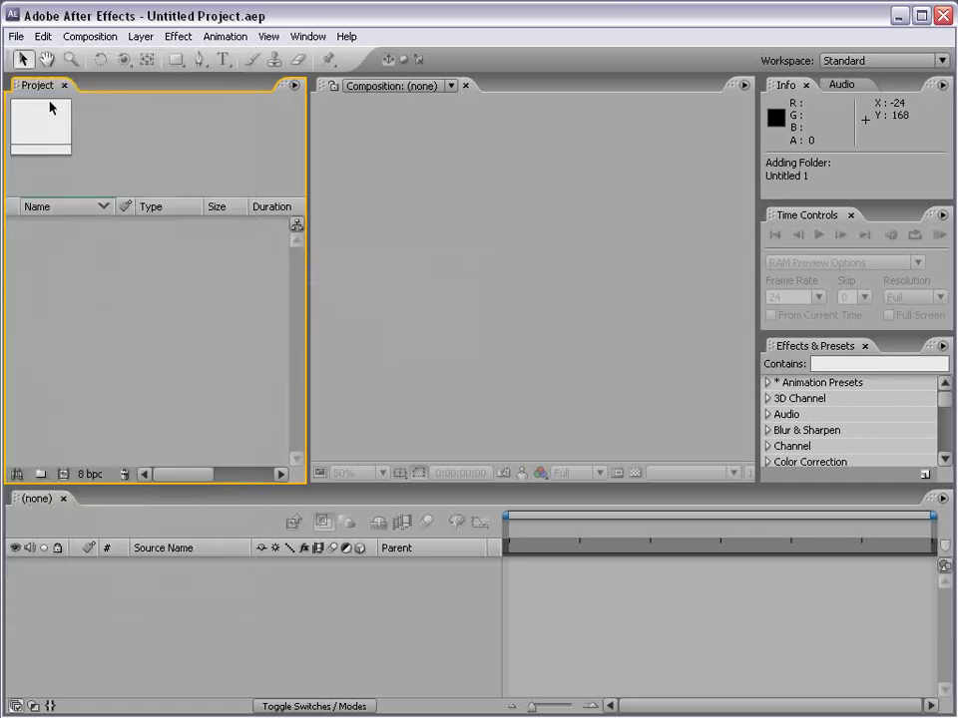
double_click(41, 267)
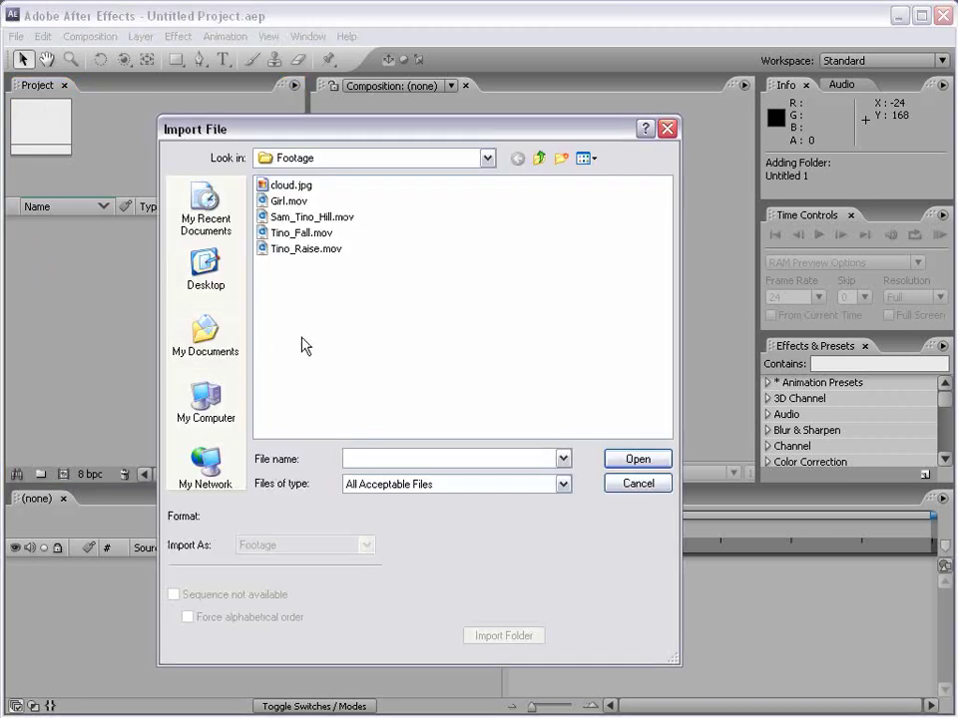
Try selecting single files and all five files in the Footage folder, and clear the selection
click(291, 184)
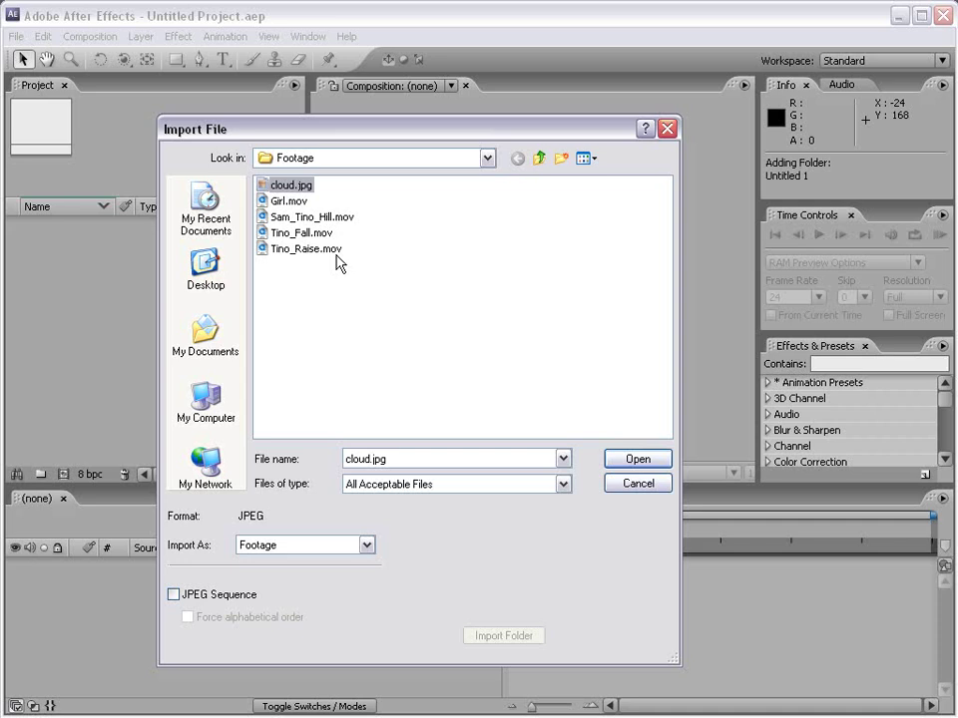
click(276, 201)
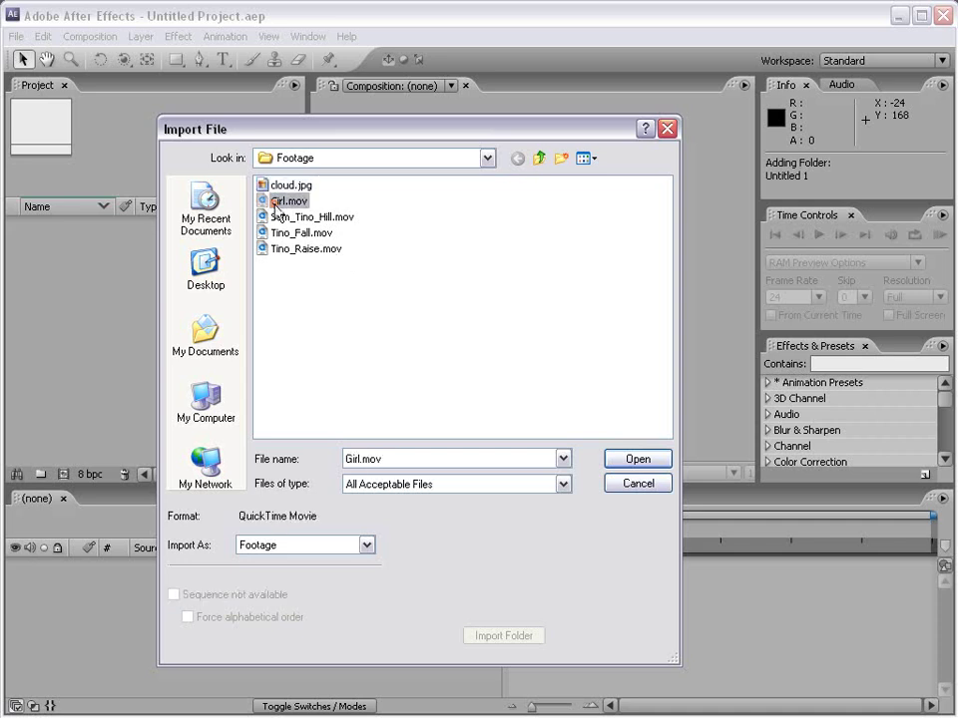
click(339, 323)
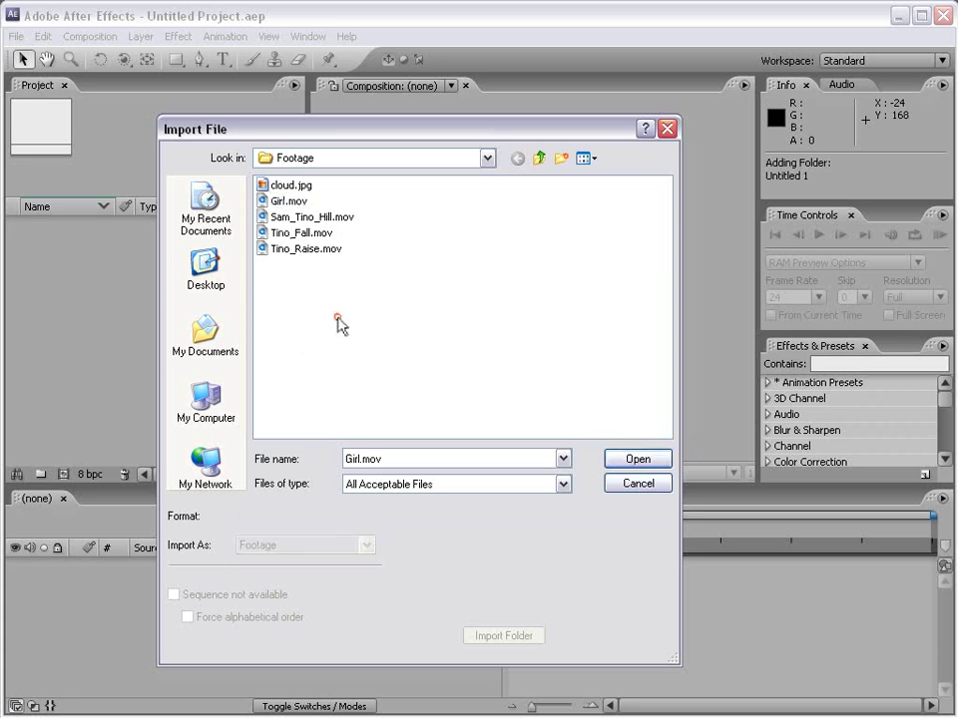
drag(445, 329, 218, 150)
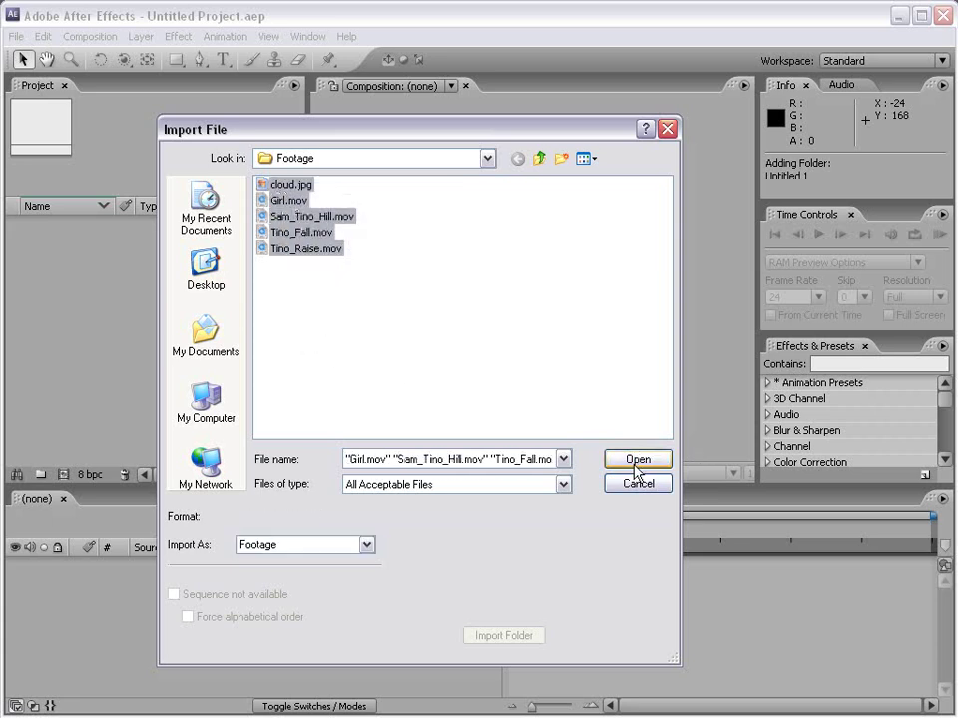
click(305, 278)
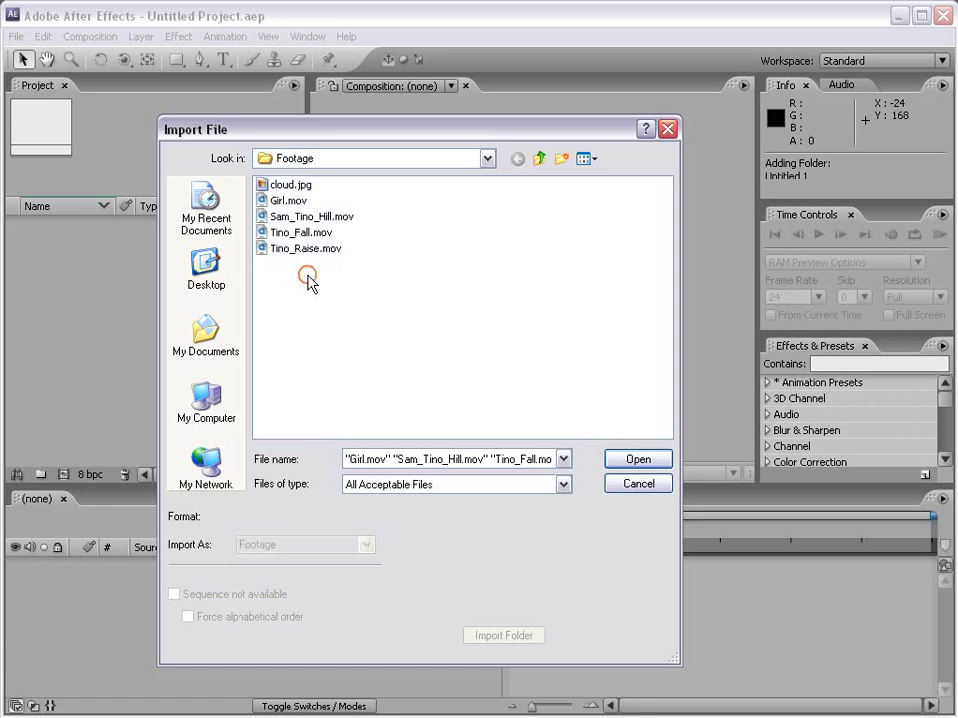
Try selecting only Girl.mov, Tino_Fall.mov and Tino_Raise.mov together, and clear the selection
click(287, 202)
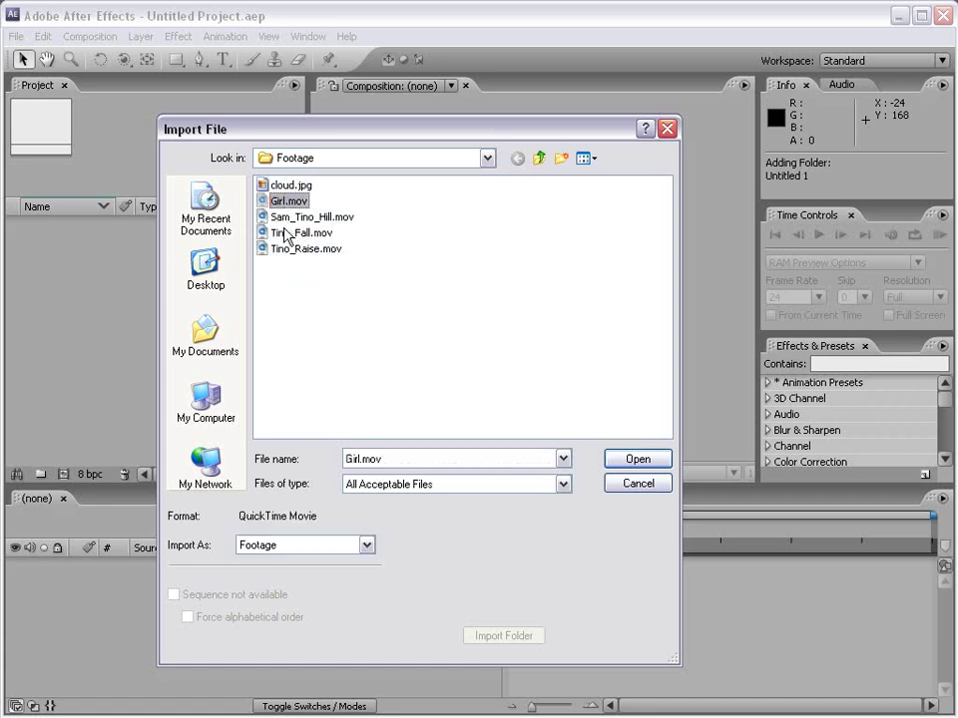
ctrl+click(283, 234)
ctrl+click(286, 249)
click(398, 312)
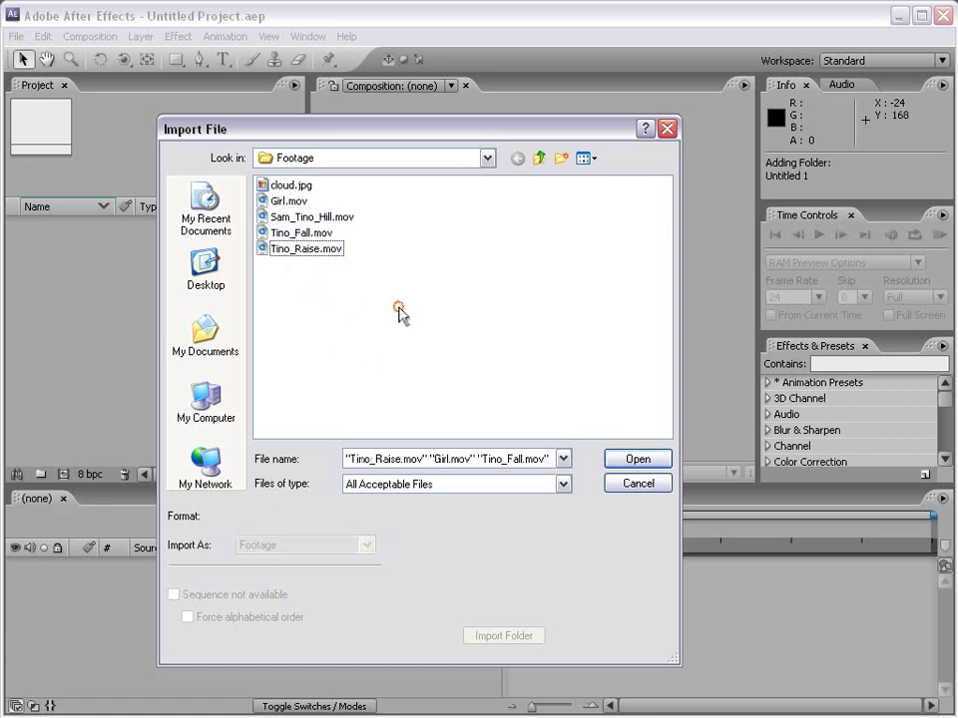
Try selecting the range from cloud.jpg to Tino_Raise.mov, exclude Sam_Tino_Hill.mov, and clear the selection
click(291, 186)
shift+click(293, 251)
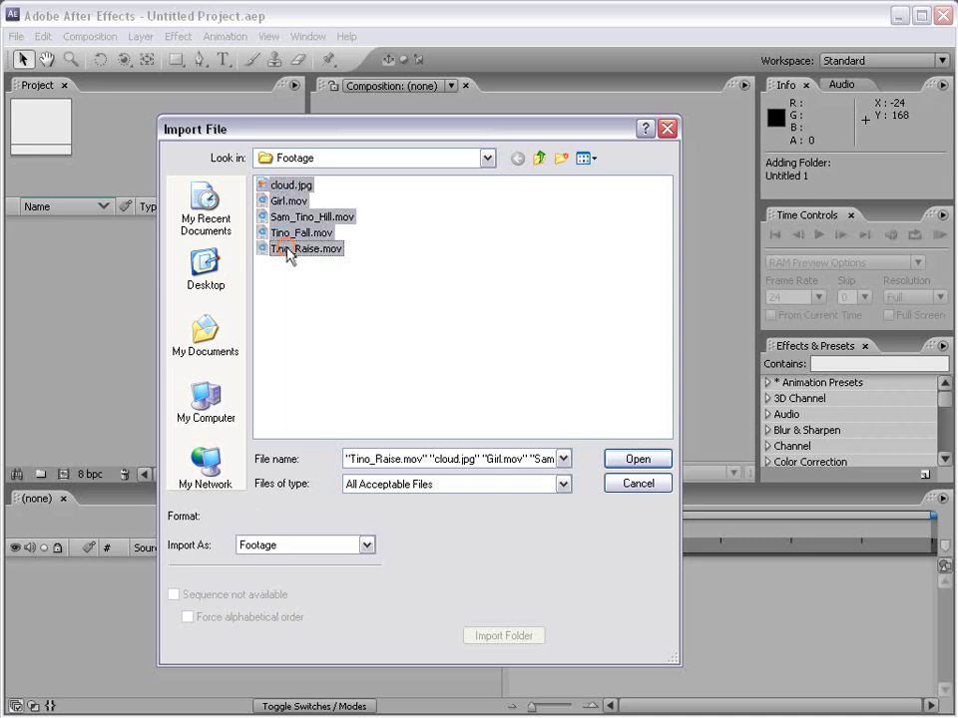
drag(282, 221, 363, 288)
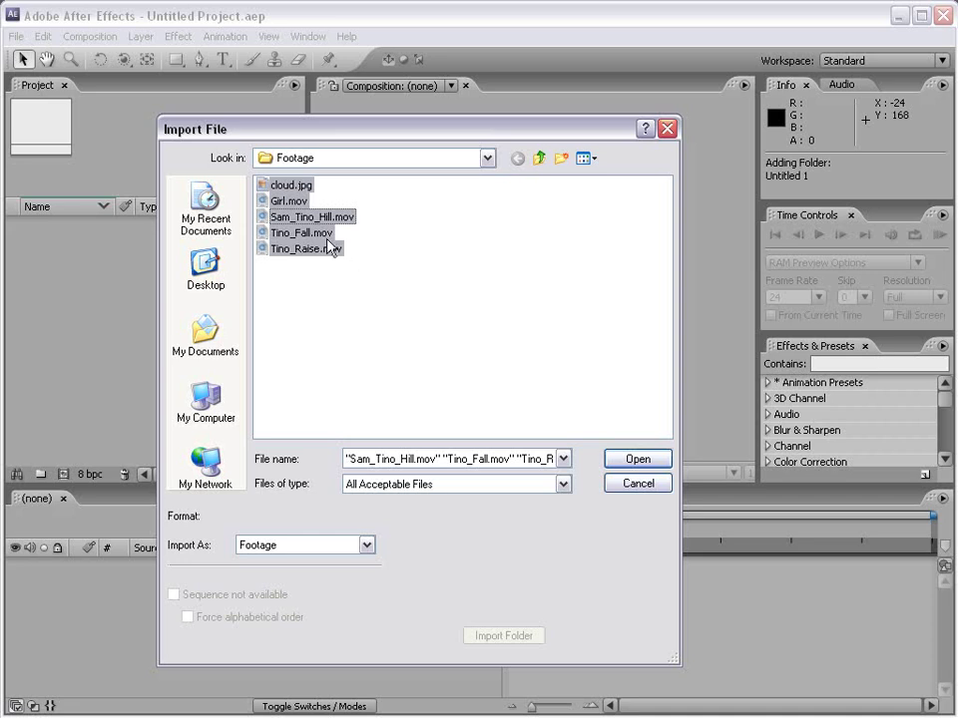
ctrl+click(308, 218)
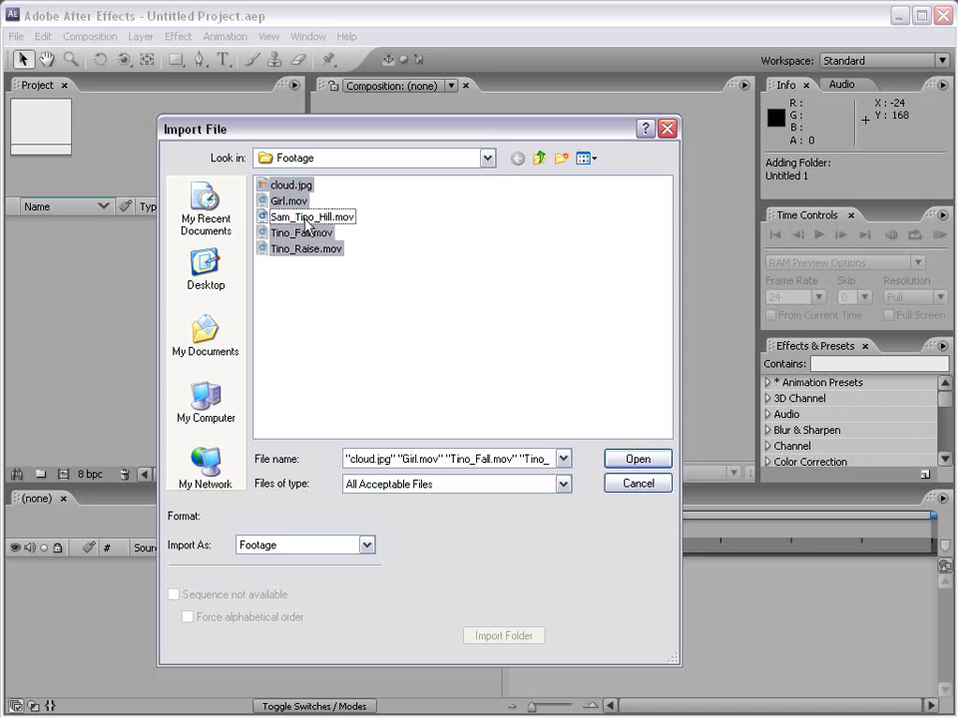
click(332, 279)
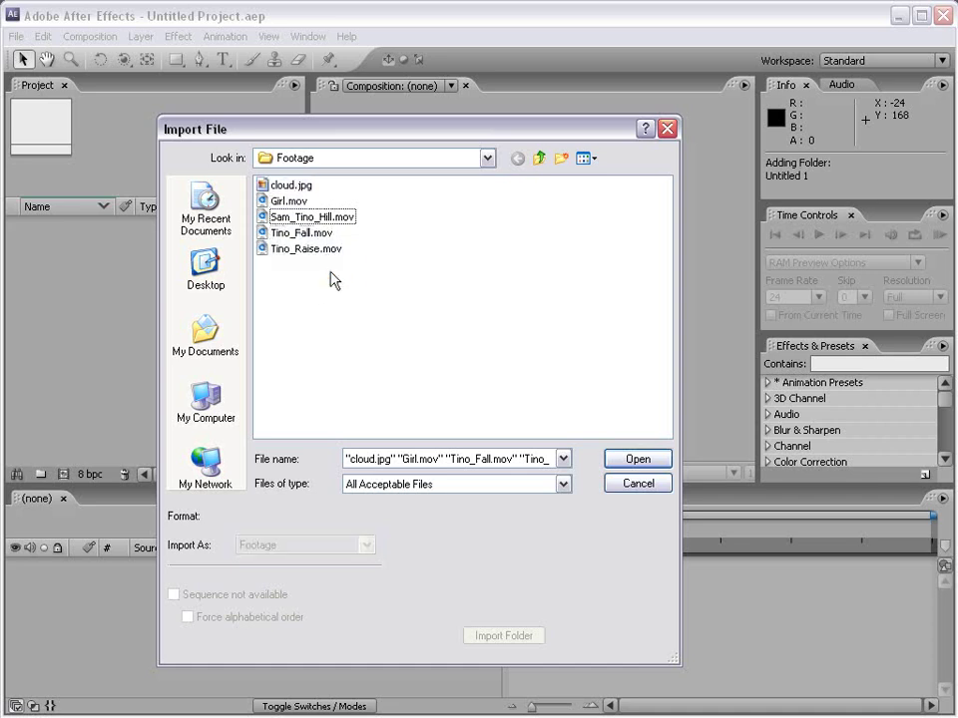
Import the entire Footage folder from AE_TRAINING and expand it in the project
click(540, 161)
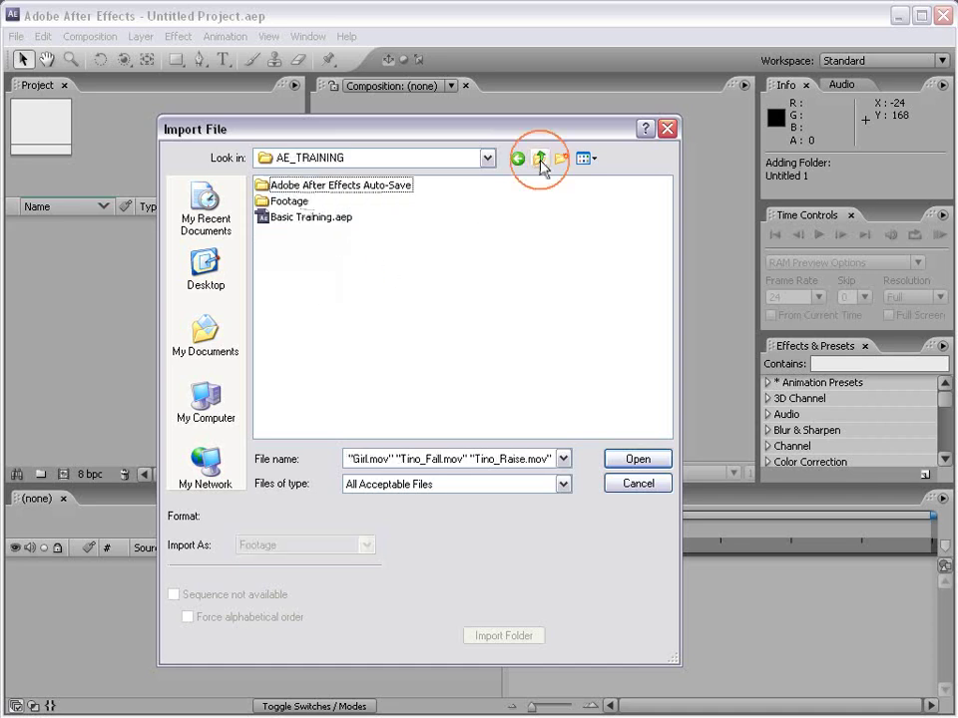
click(289, 203)
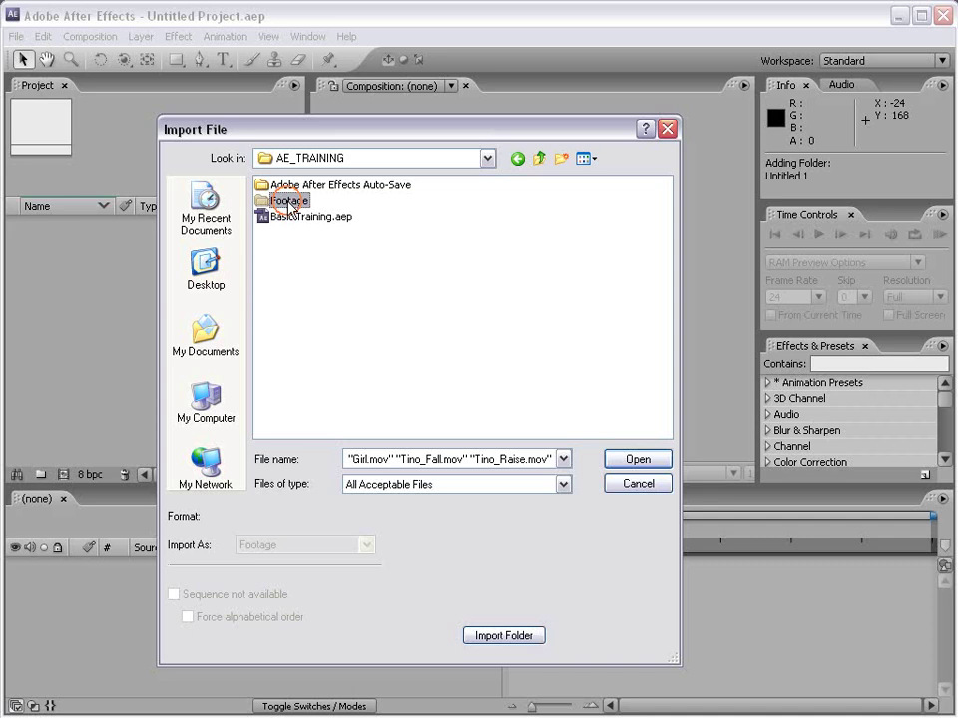
click(489, 637)
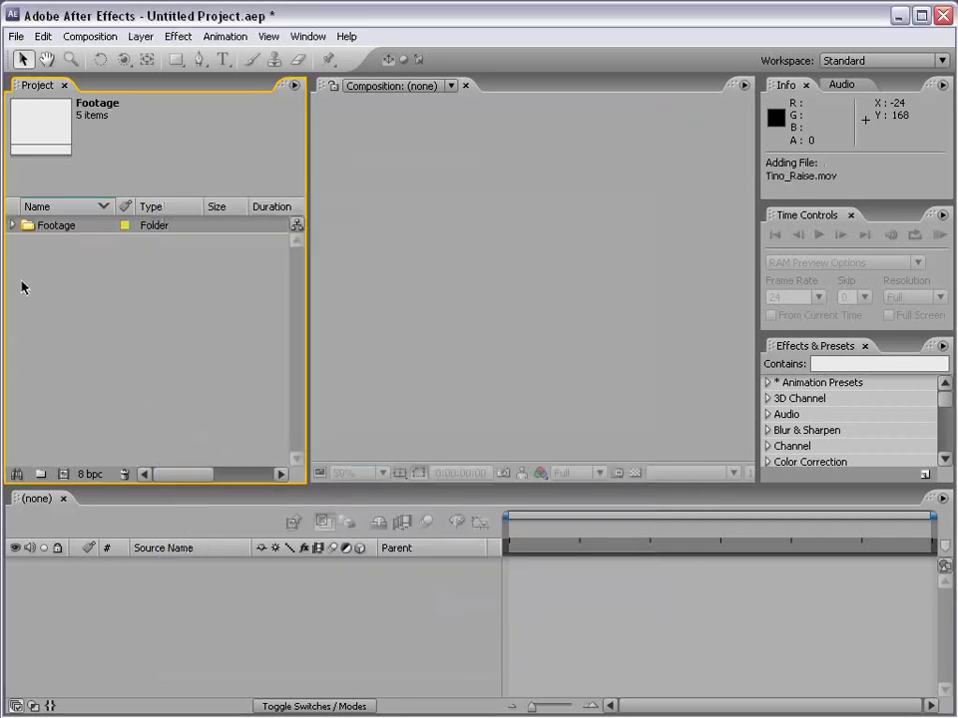
click(12, 226)
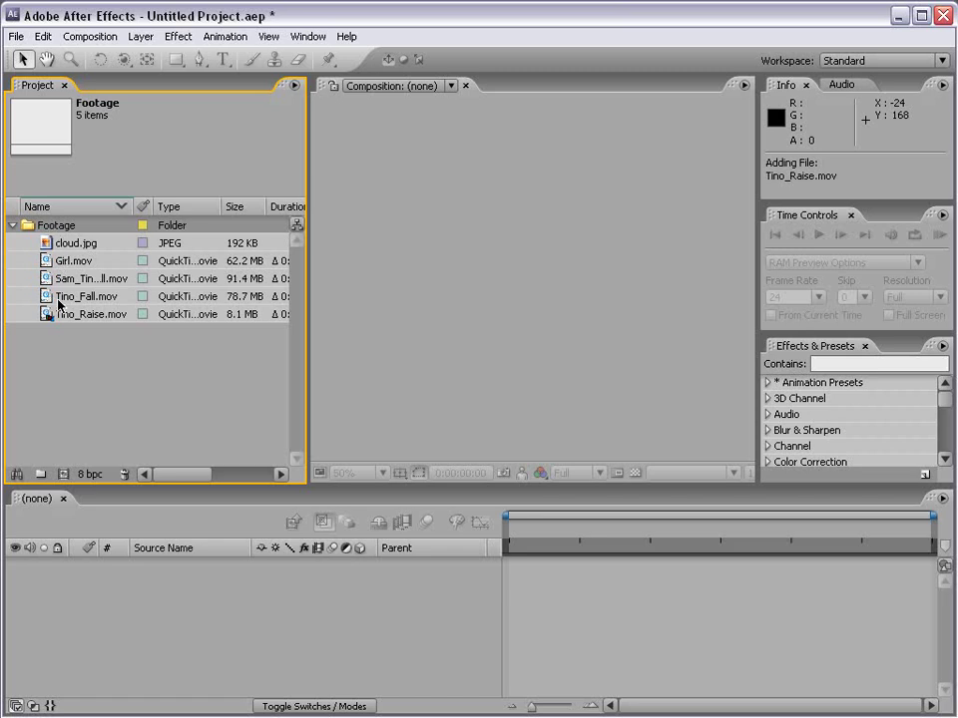
Create a project folder named Images and move it out of the Footage folder to the project's root level
click(41, 476)
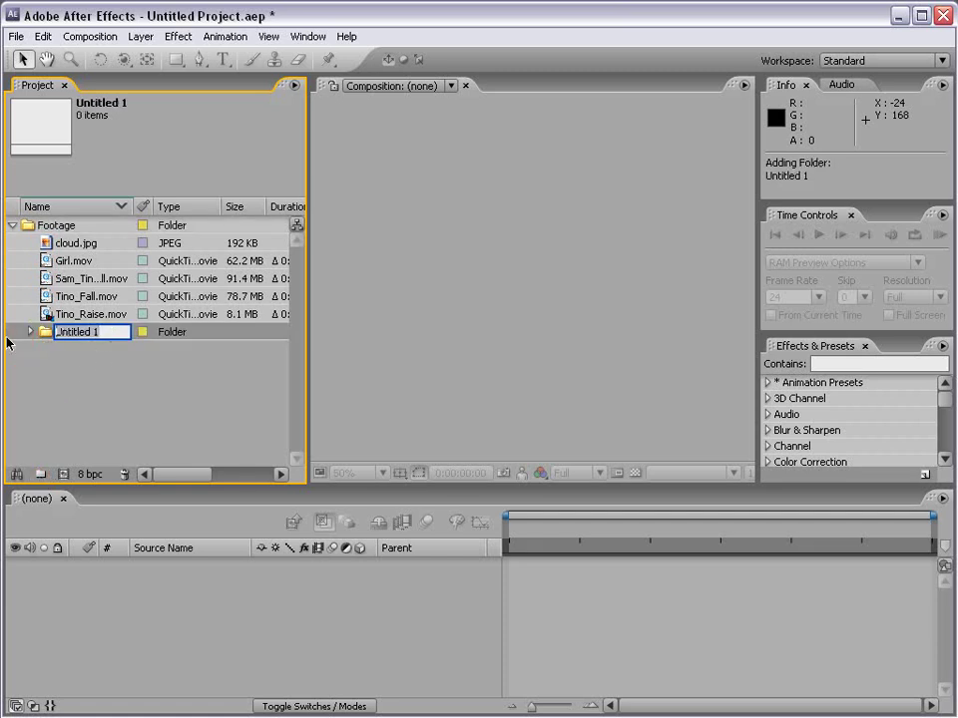
text(Images)
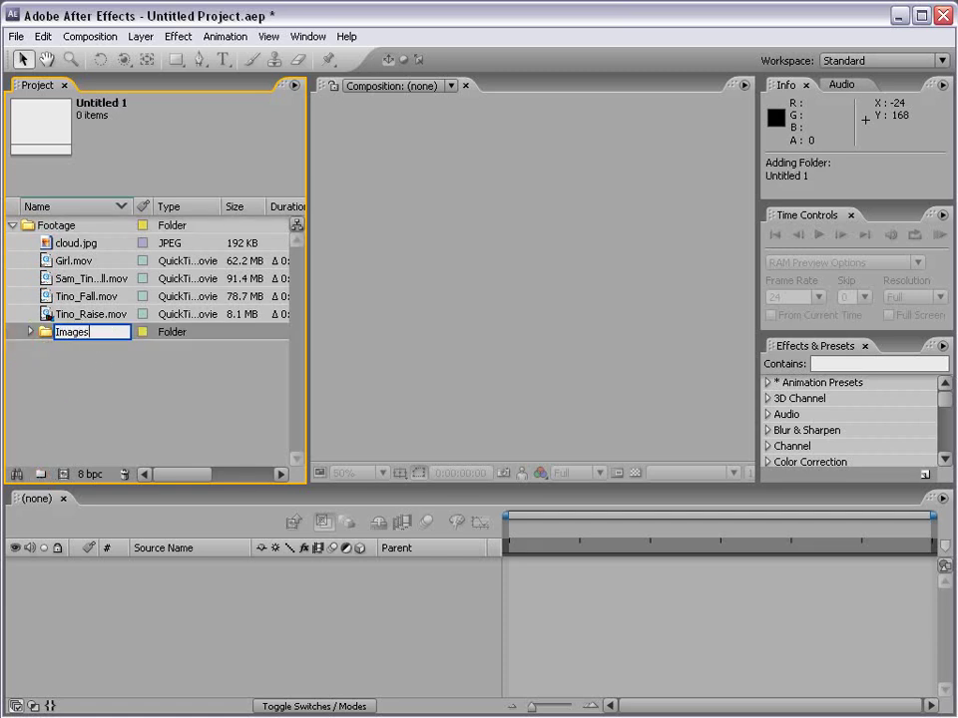
click(86, 372)
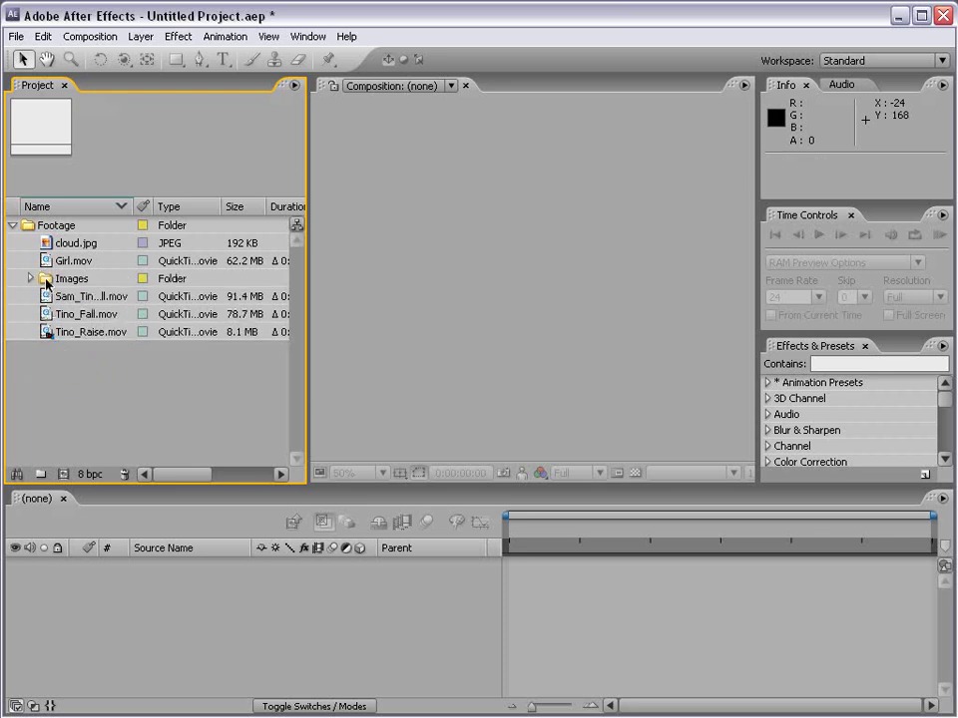
drag(42, 279, 36, 389)
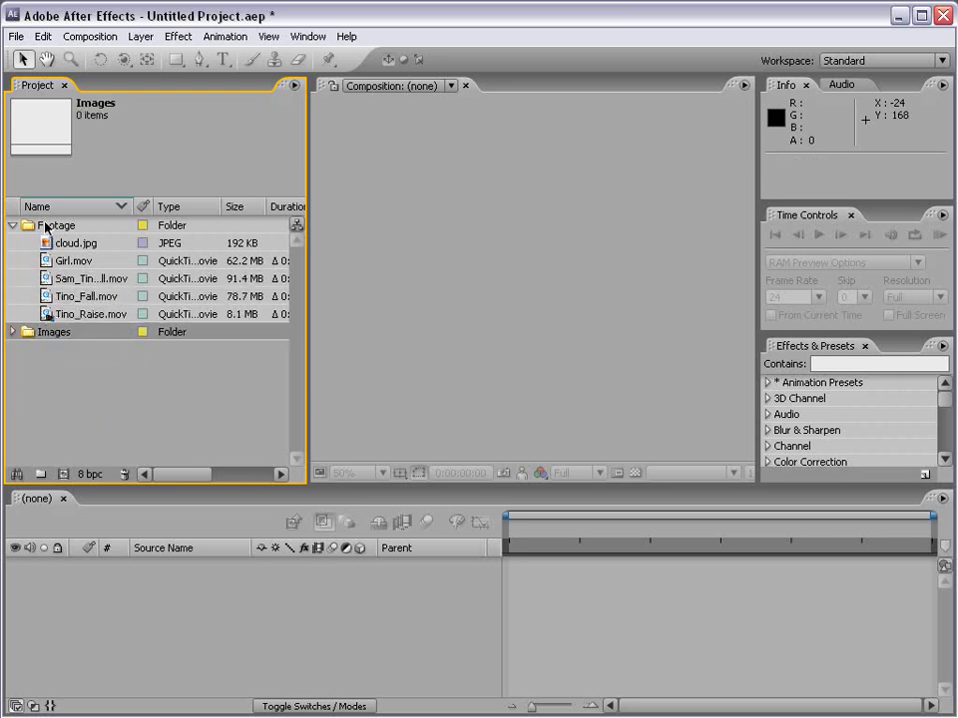
Move cloud.jpg from the Footage folder into the expanded Images folder
click(12, 331)
click(71, 249)
drag(72, 250, 53, 332)
click(84, 389)
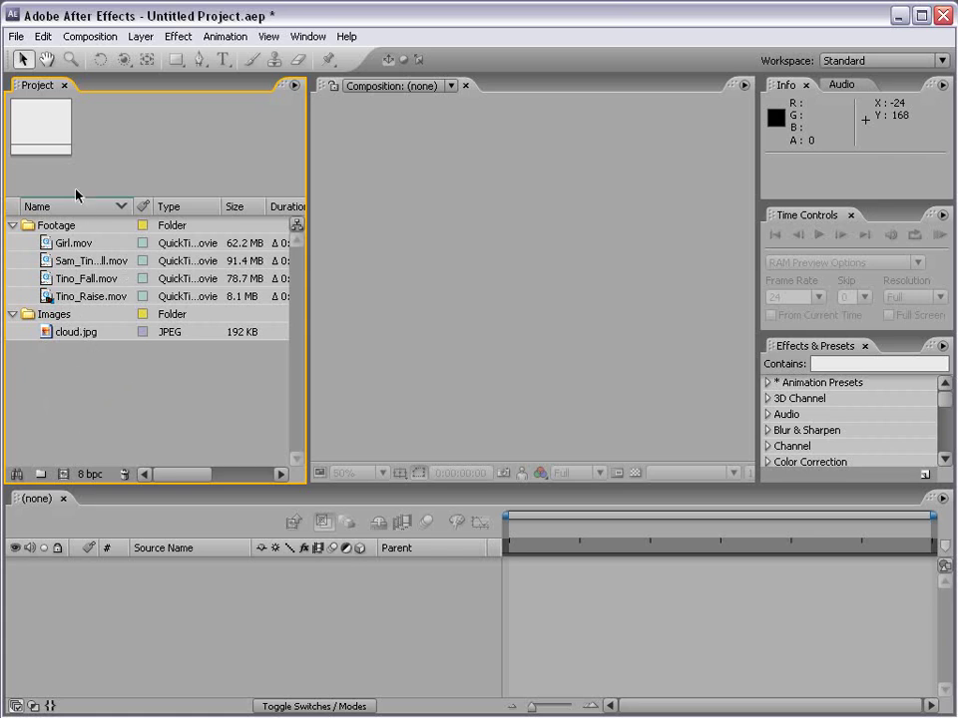
Rename the Girl.mov footage item as Mall Video
click(66, 245)
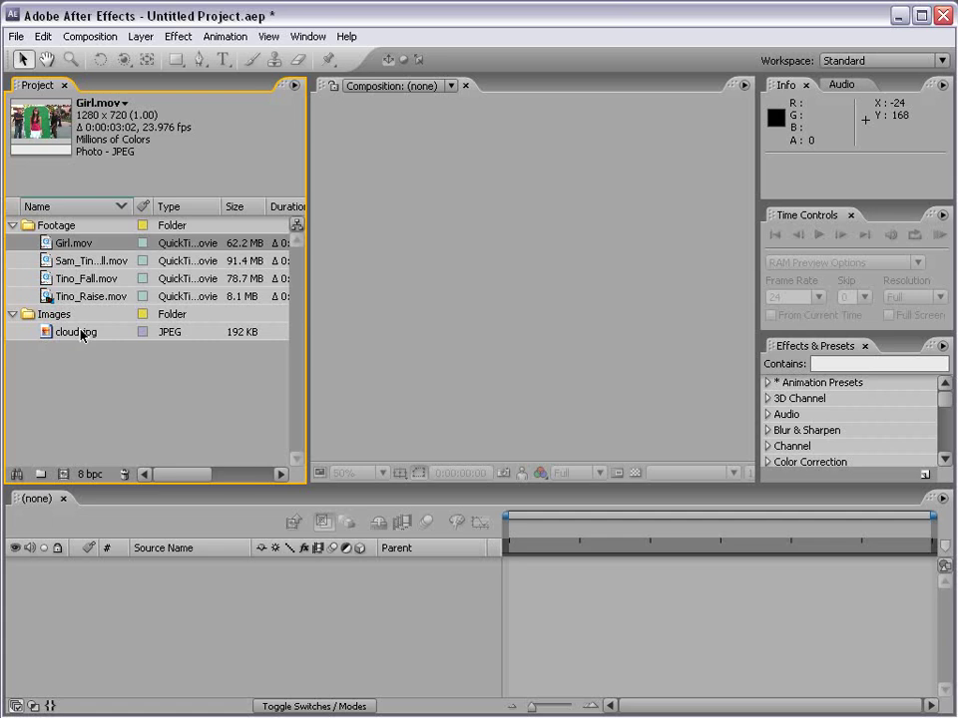
key(Return)
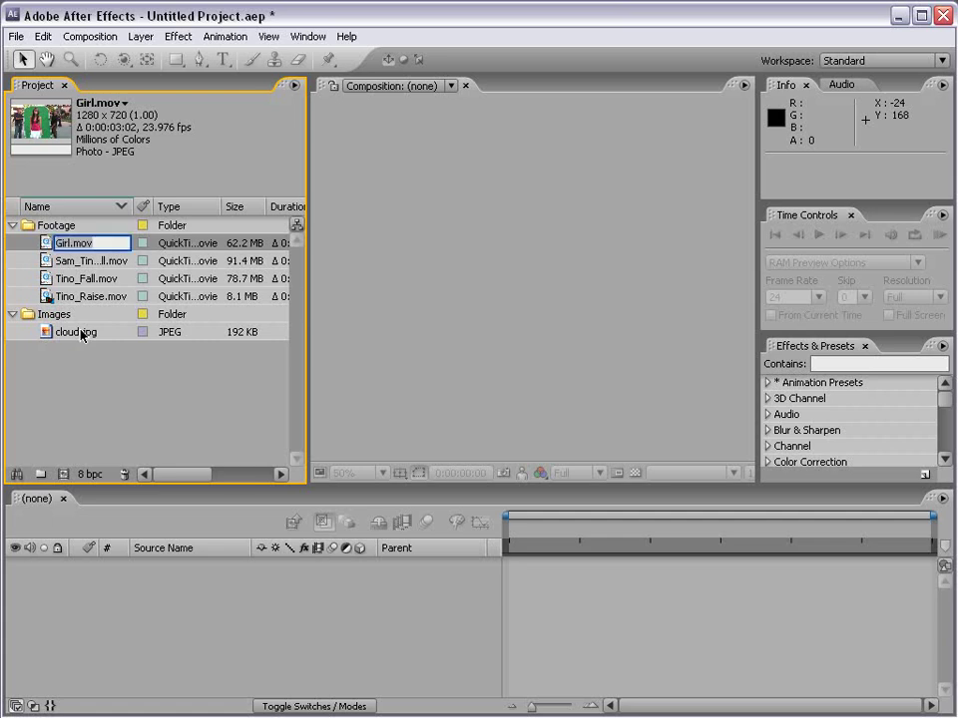
text(Mall Video)
key(Return)
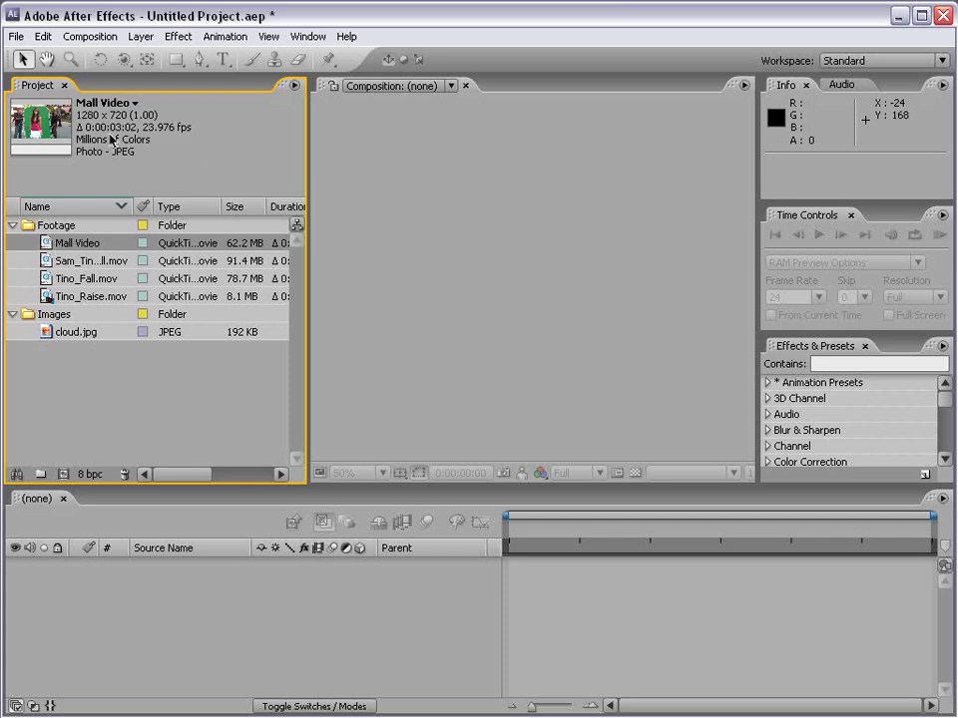
Try conforming the Mall Video footage to a frame rate of 30 frames per second in its interpretation settings
right_click(44, 243)
mouse_move(90, 285)
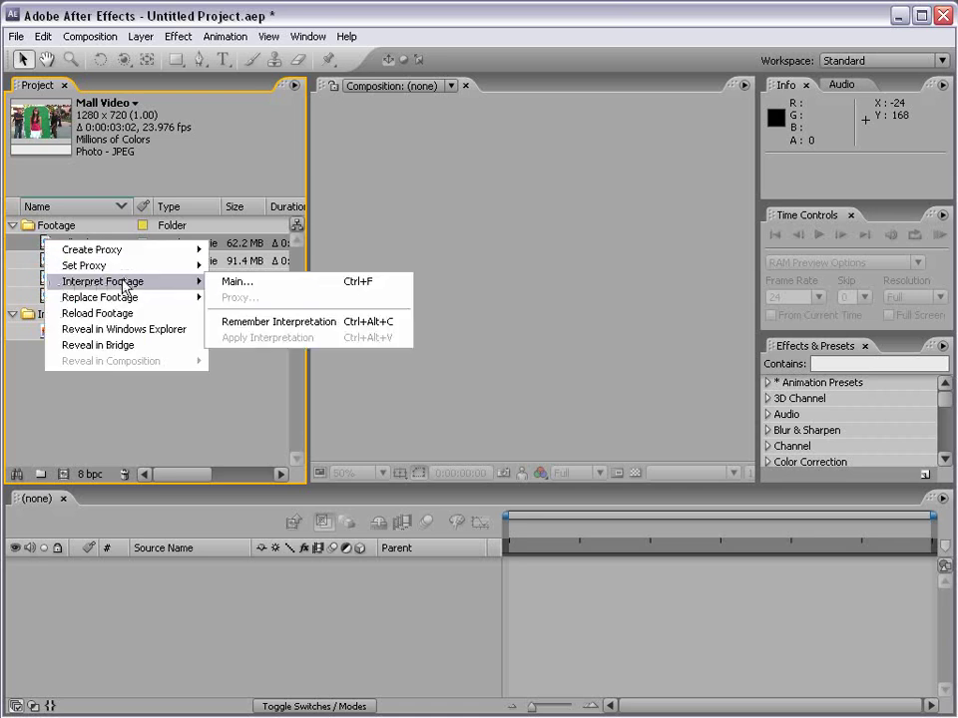
click(266, 289)
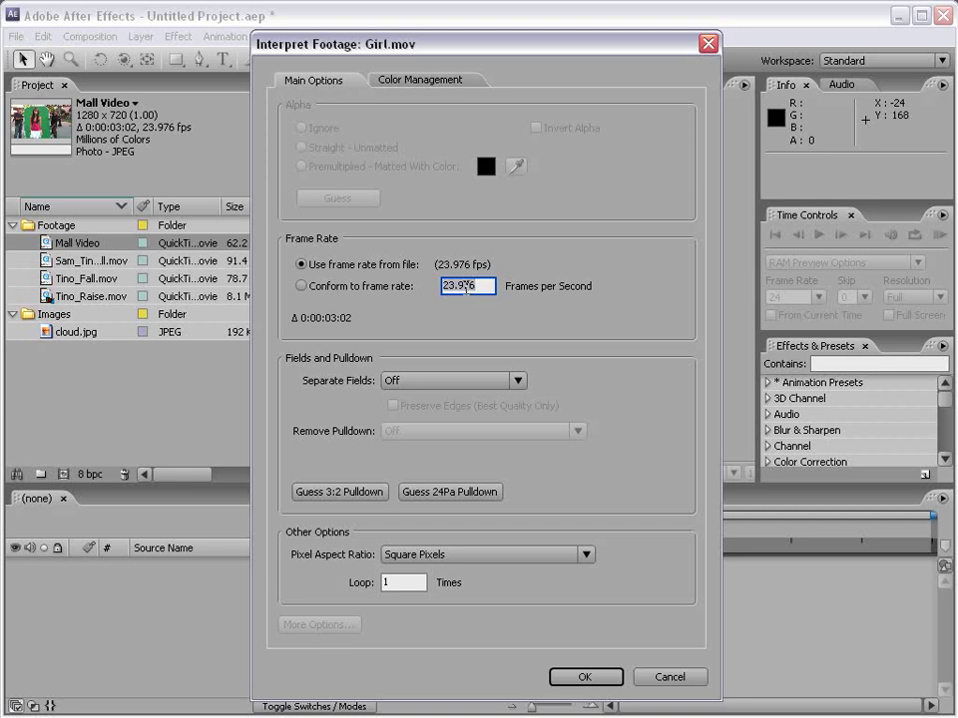
click(302, 288)
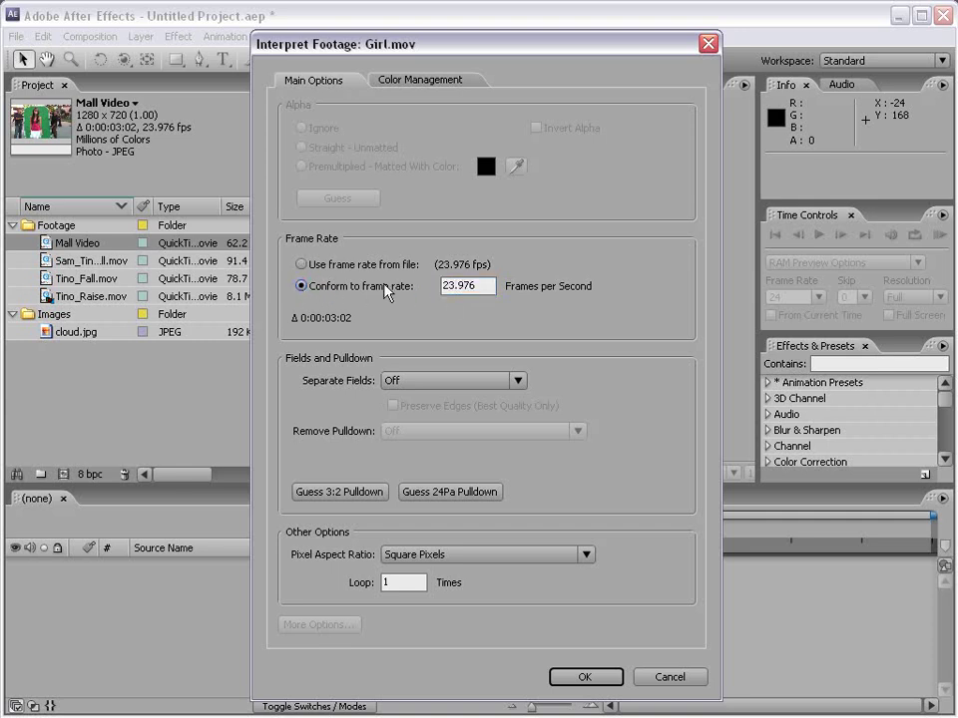
text(30)
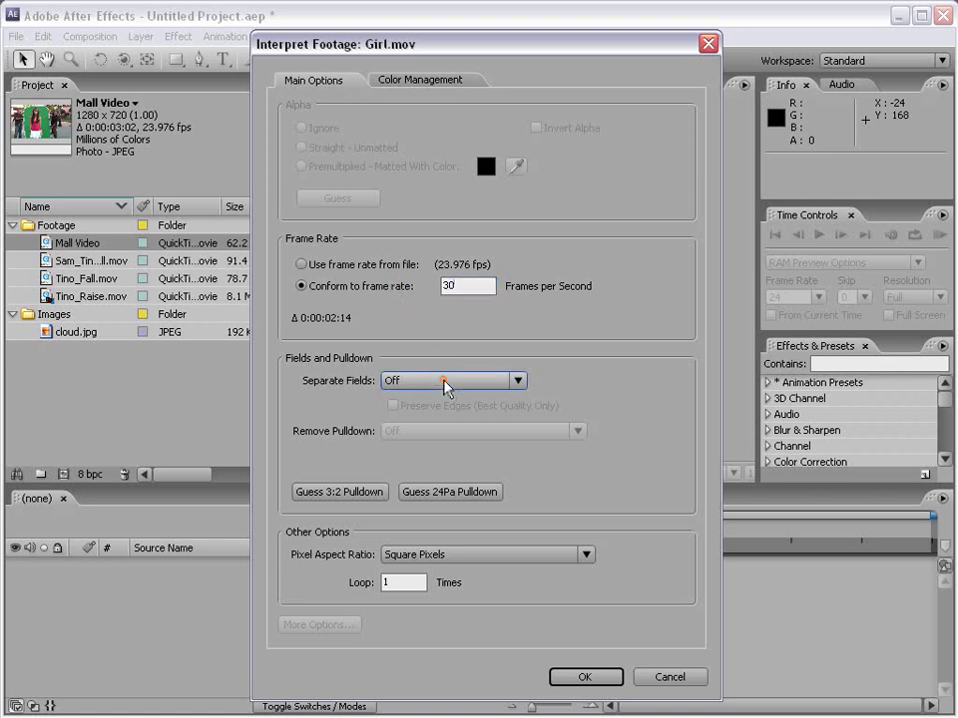
Review the field separation, pixel aspect ratio and color management options for interpreting Mall Video, and cancel the interpretation changes
click(509, 380)
click(431, 375)
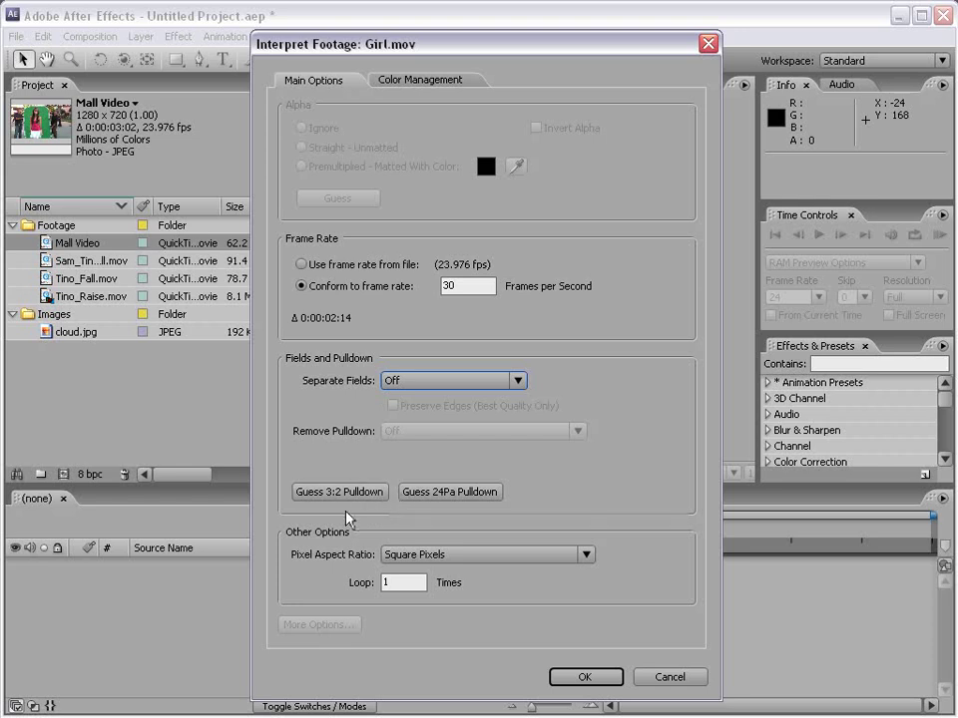
click(446, 556)
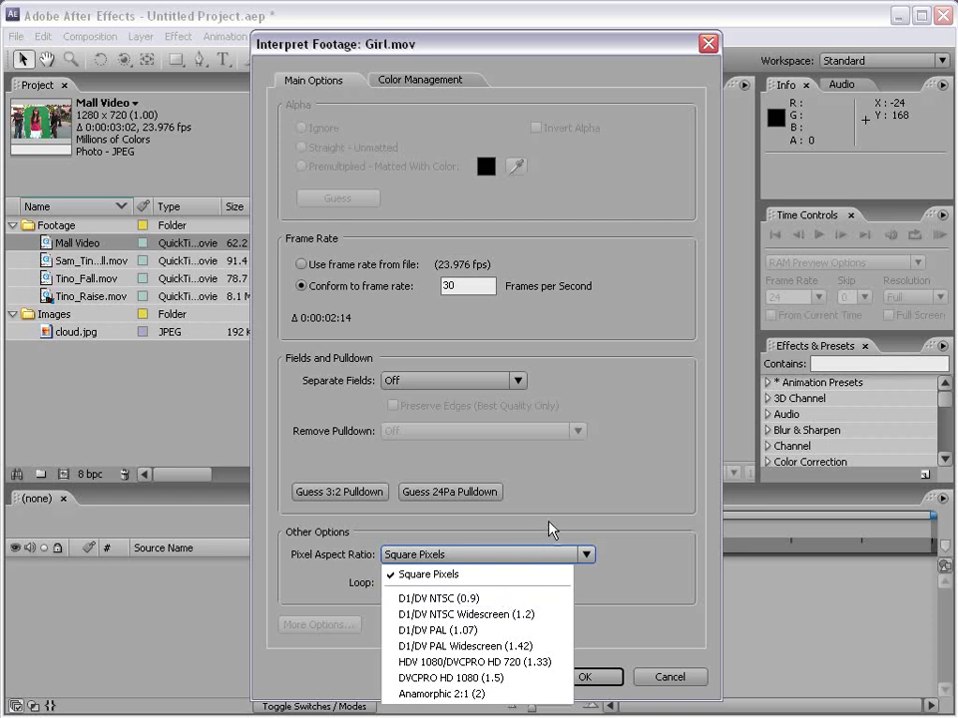
click(413, 82)
click(413, 82)
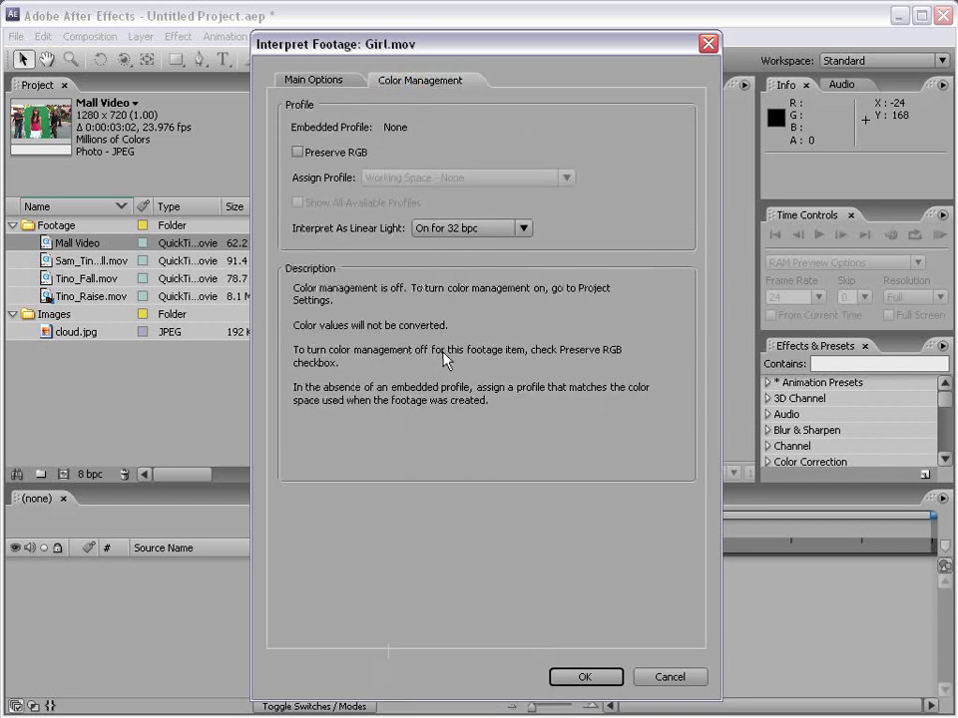
click(670, 679)
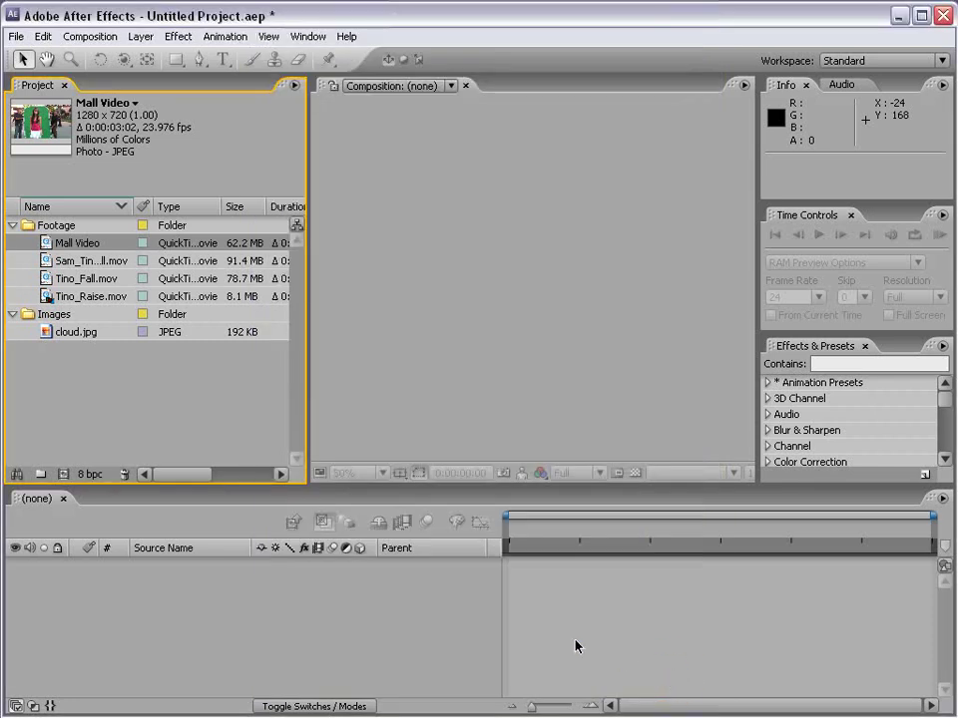
Check the footage replacement options for Mall Video and reveal its source file in Windows Explorer
right_click(59, 249)
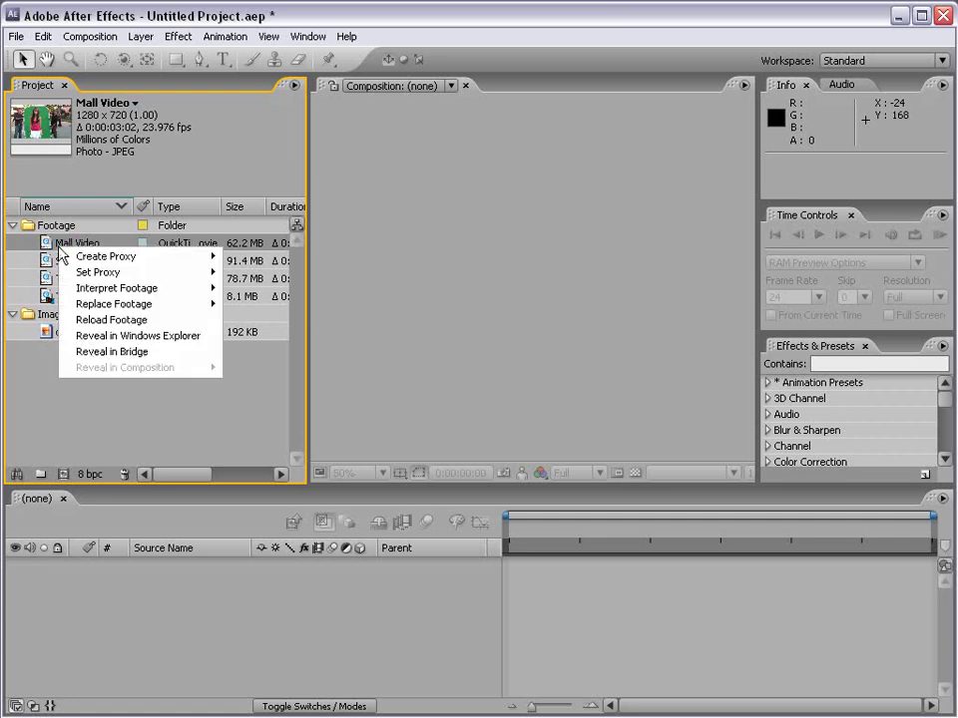
mouse_move(159, 304)
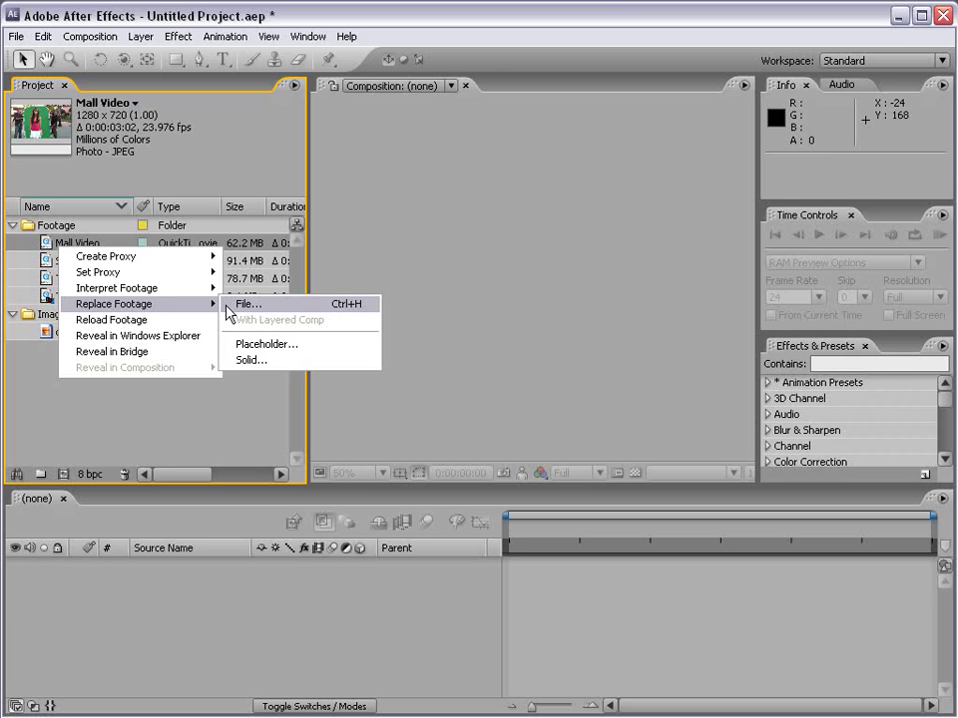
click(187, 304)
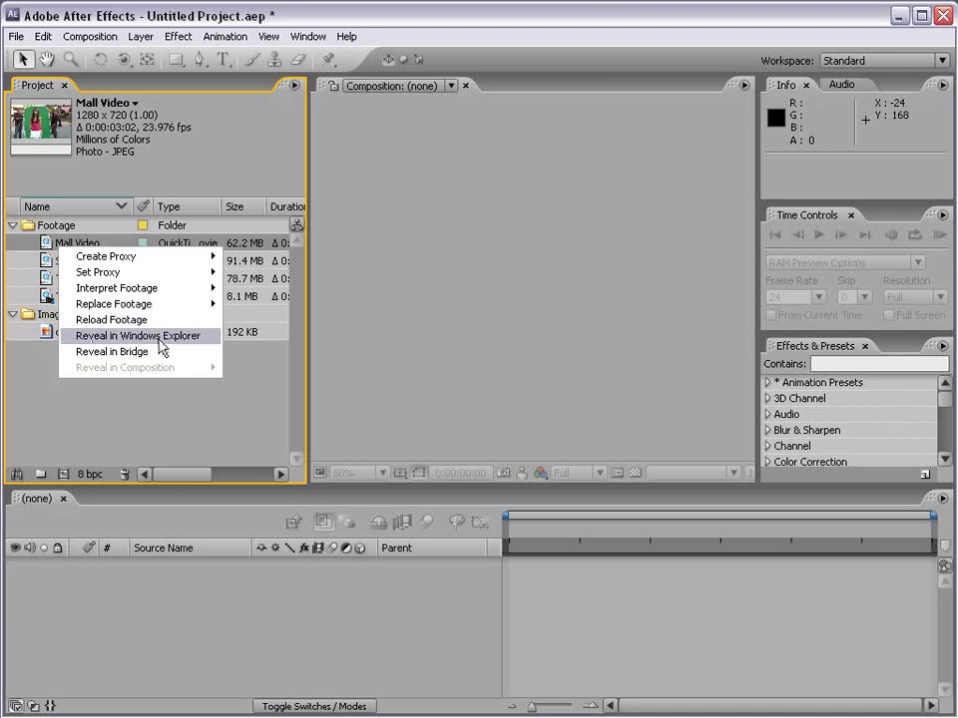
click(159, 336)
drag(395, 171, 284, 116)
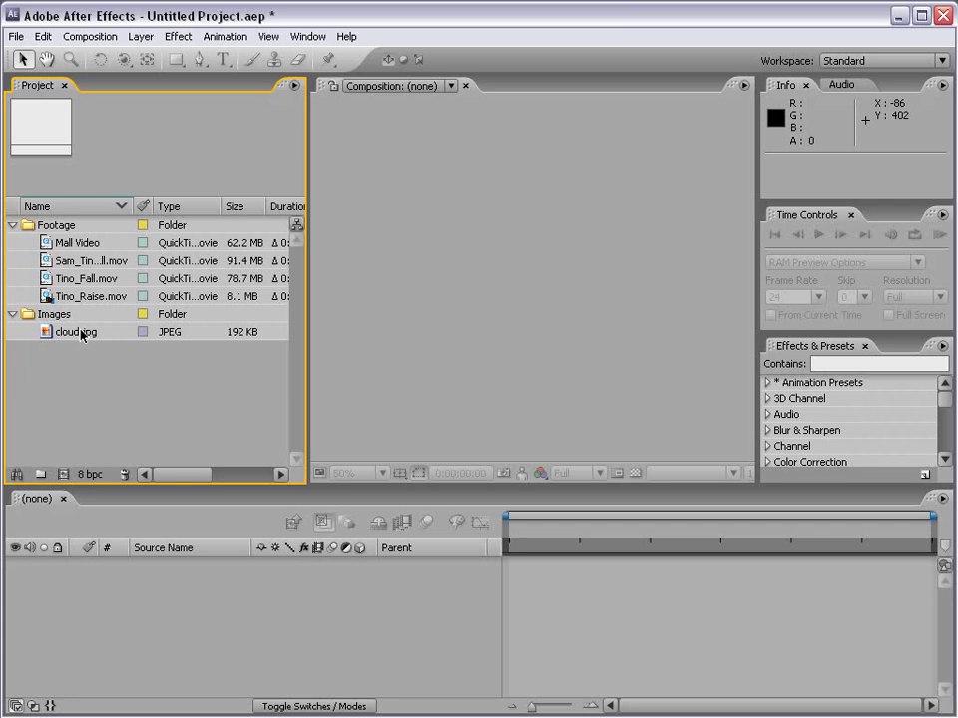
Start a new composition, look over its advanced settings and choose the NTSC DV preset
click(97, 37)
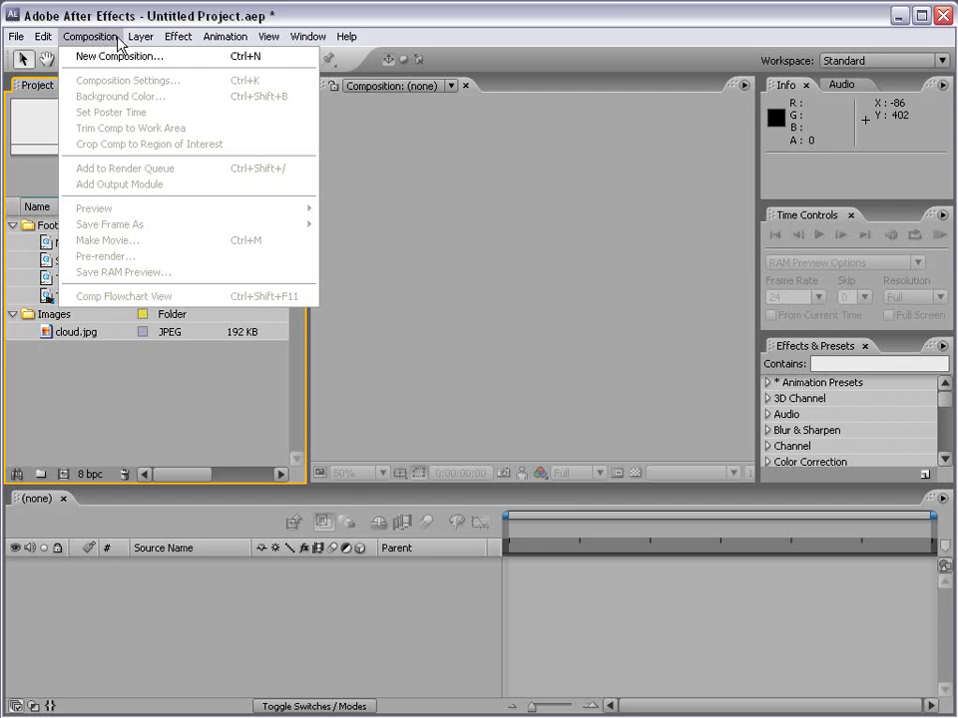
click(190, 66)
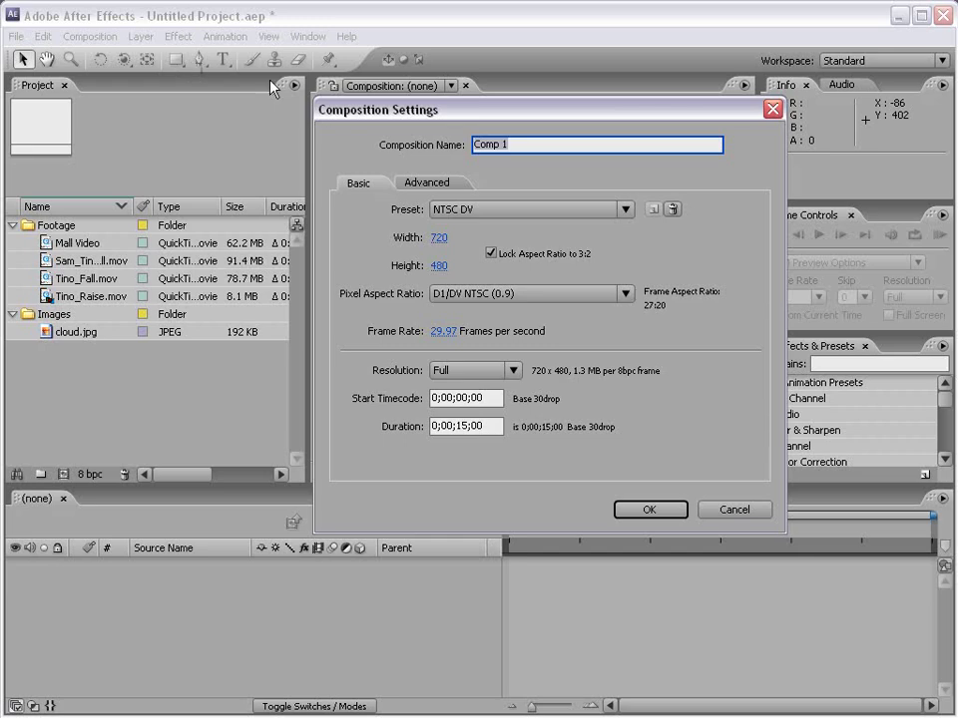
drag(450, 110, 366, 125)
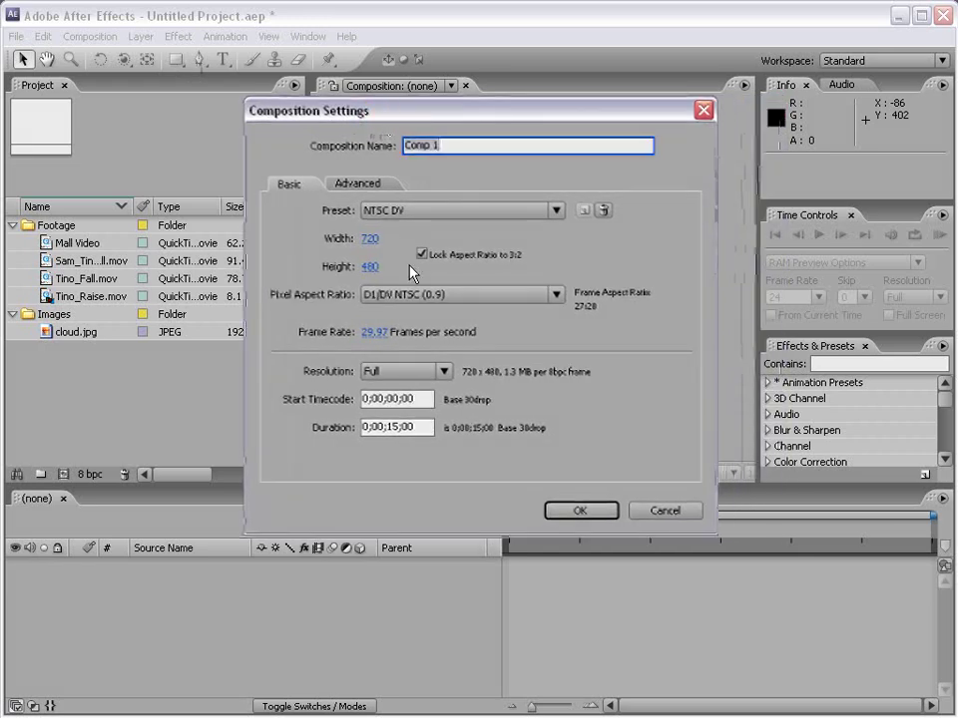
click(401, 215)
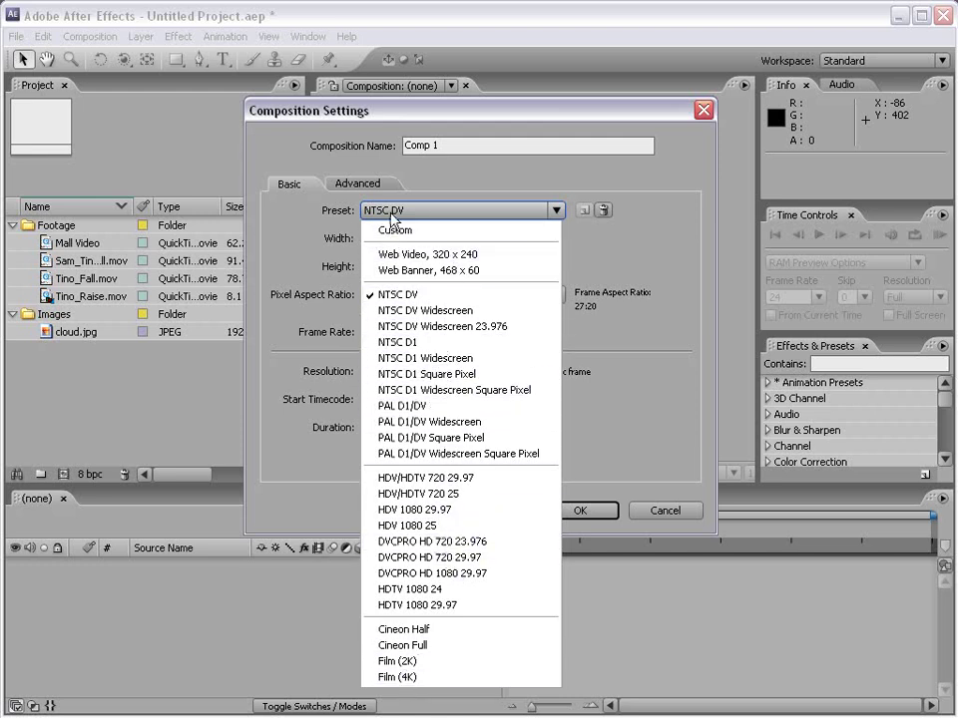
click(404, 294)
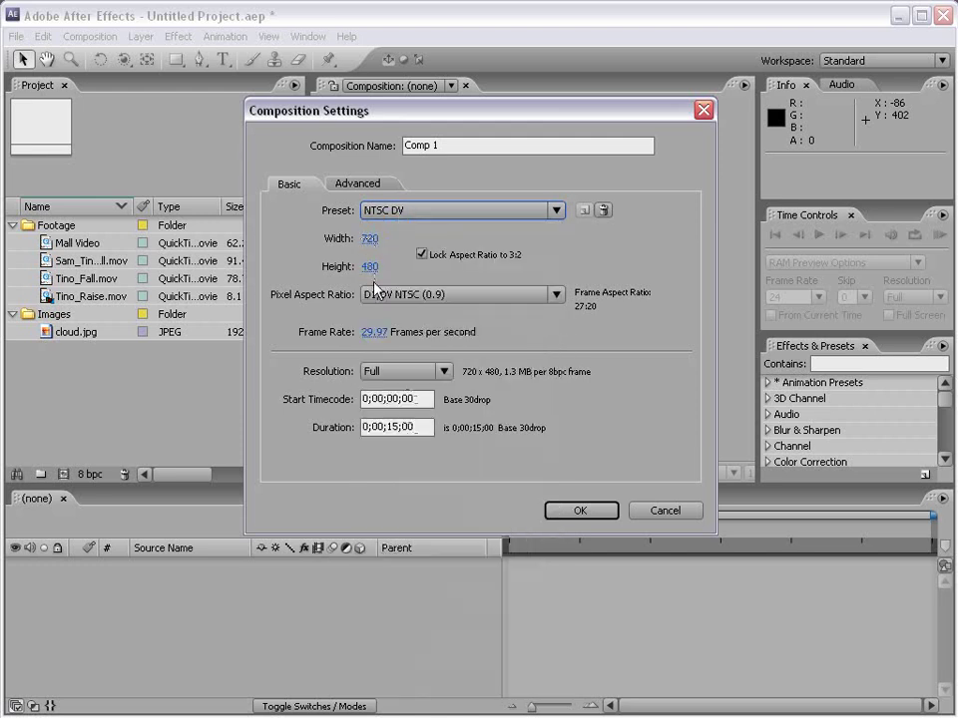
click(354, 185)
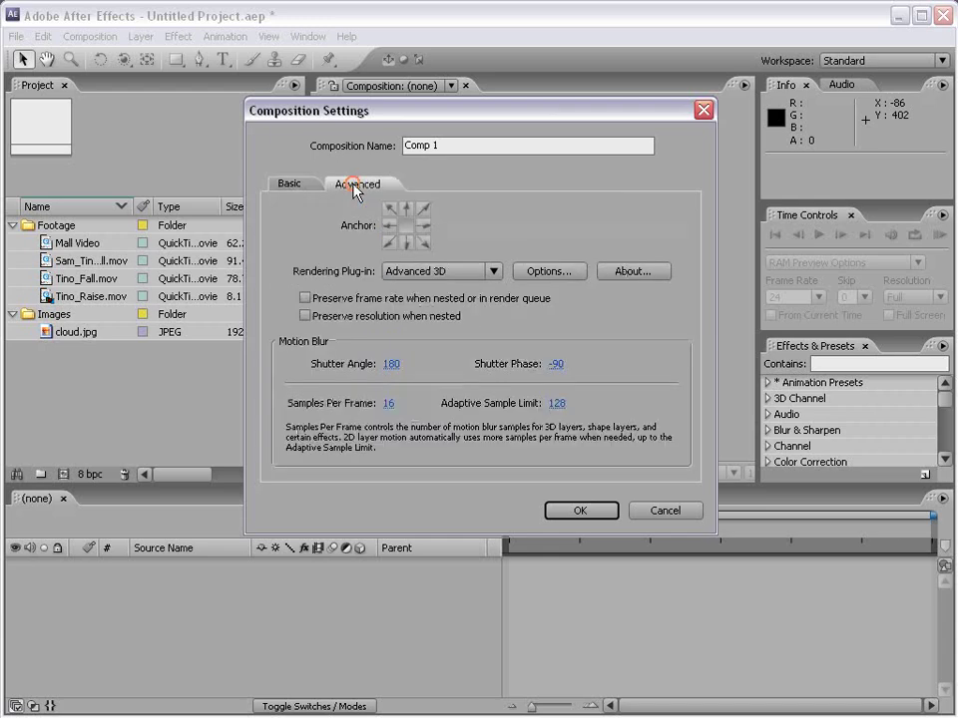
click(295, 189)
click(404, 213)
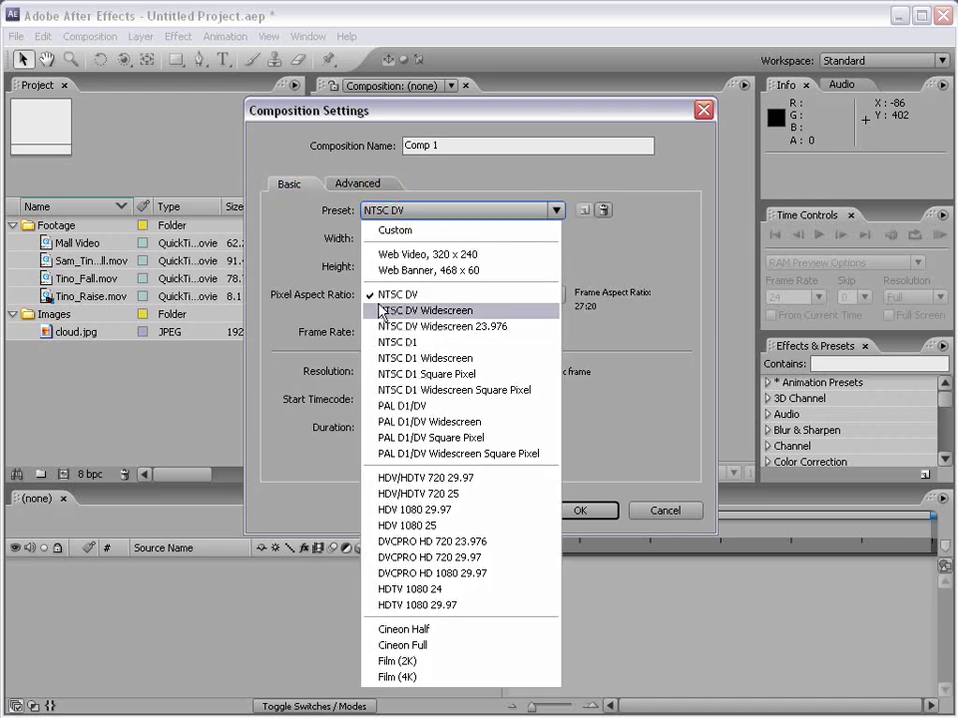
click(404, 297)
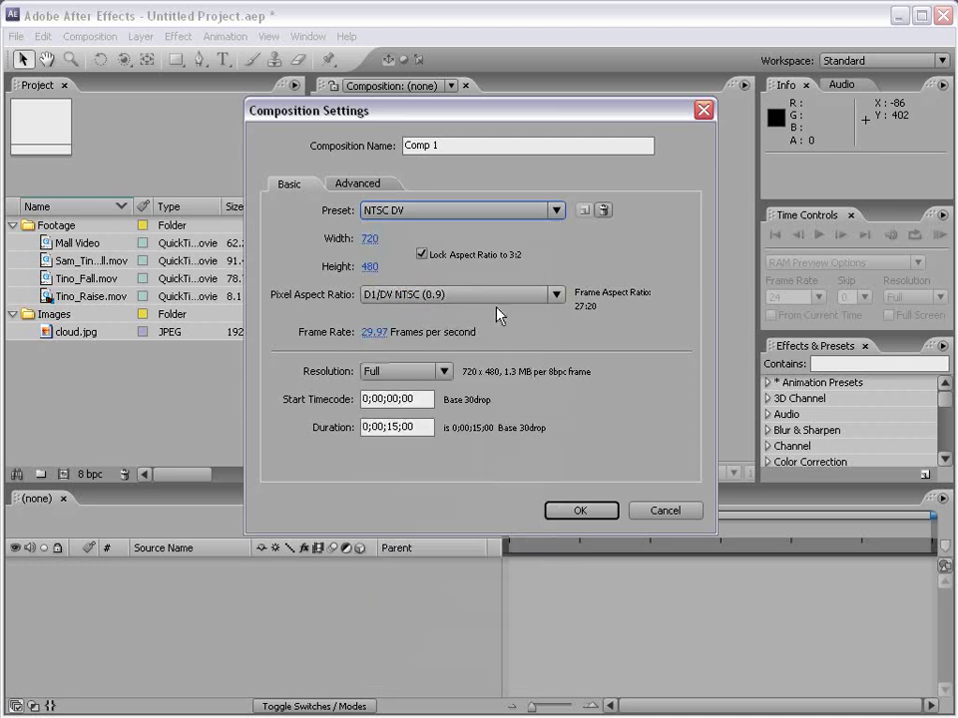
Set the composition's duration to 30 seconds and create it
click(398, 426)
double_click(395, 426)
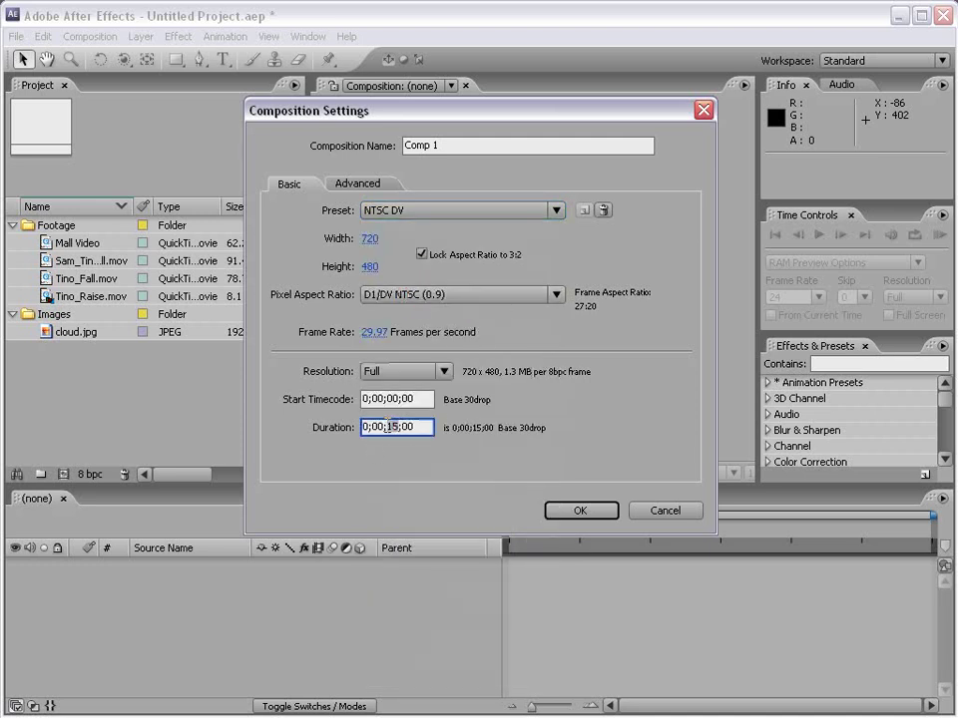
text(10)
key(BackSpace)
text(30)
click(579, 511)
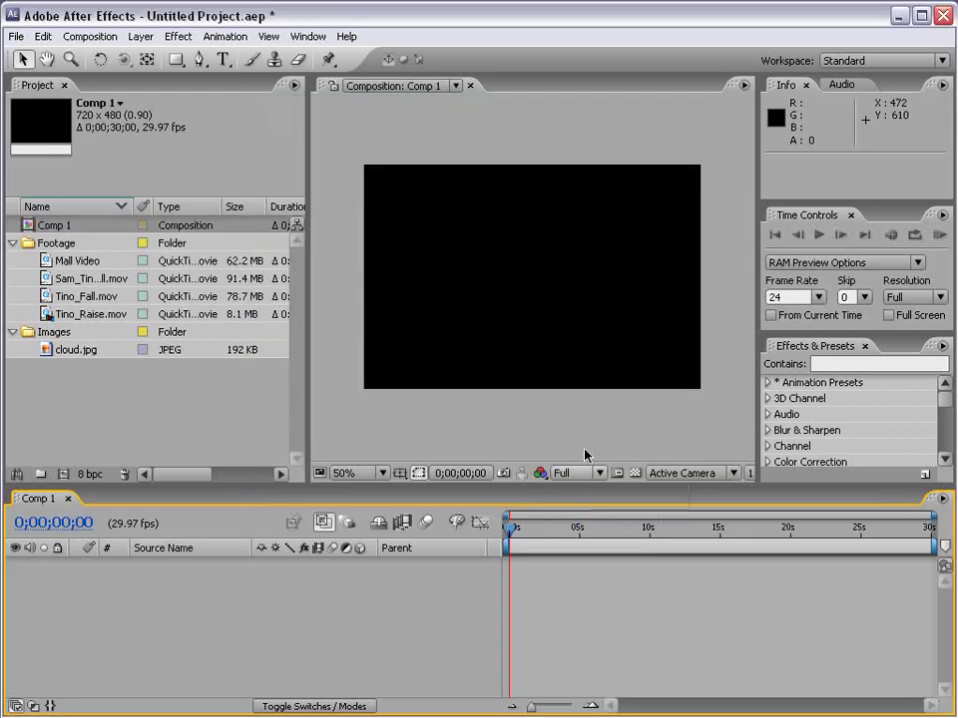
Try placing Mall Video directly into the composition's viewer, and undo the placement
click(471, 424)
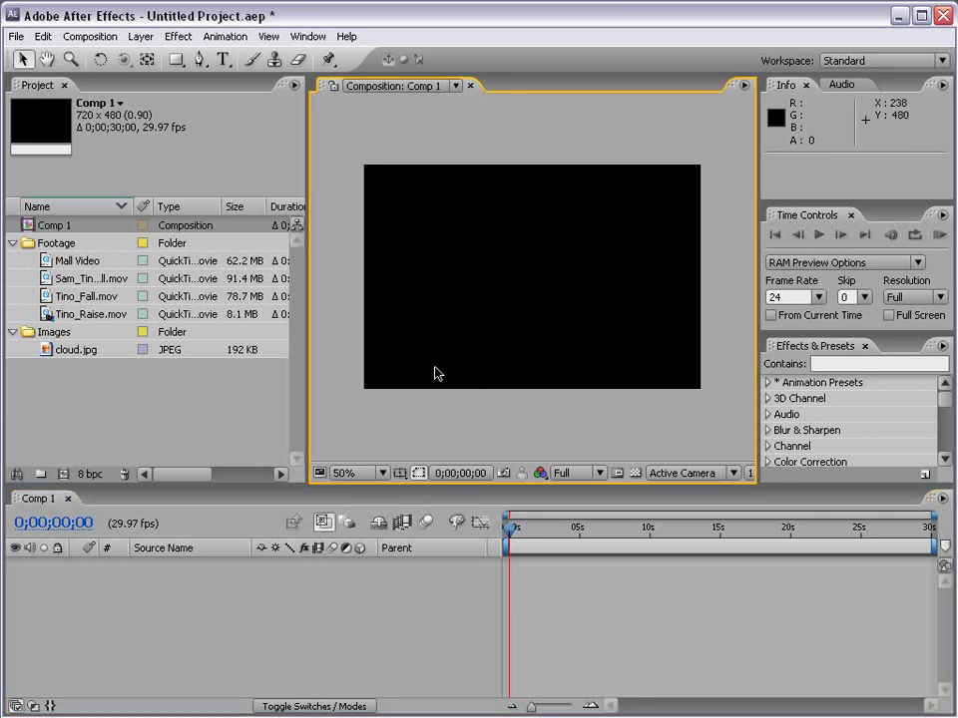
click(129, 645)
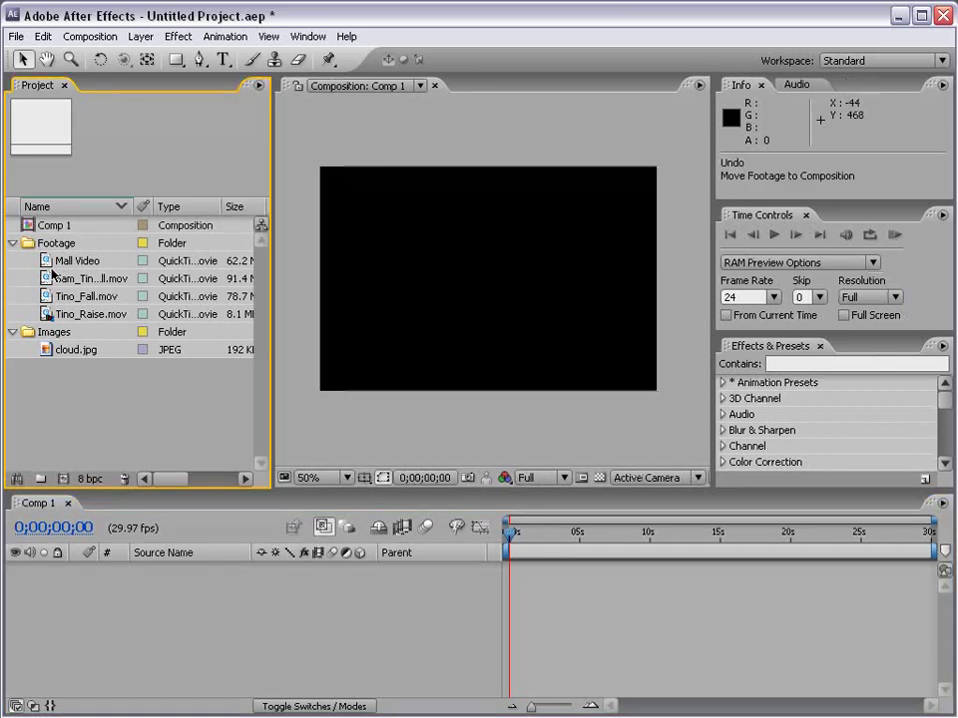
drag(77, 261, 488, 288)
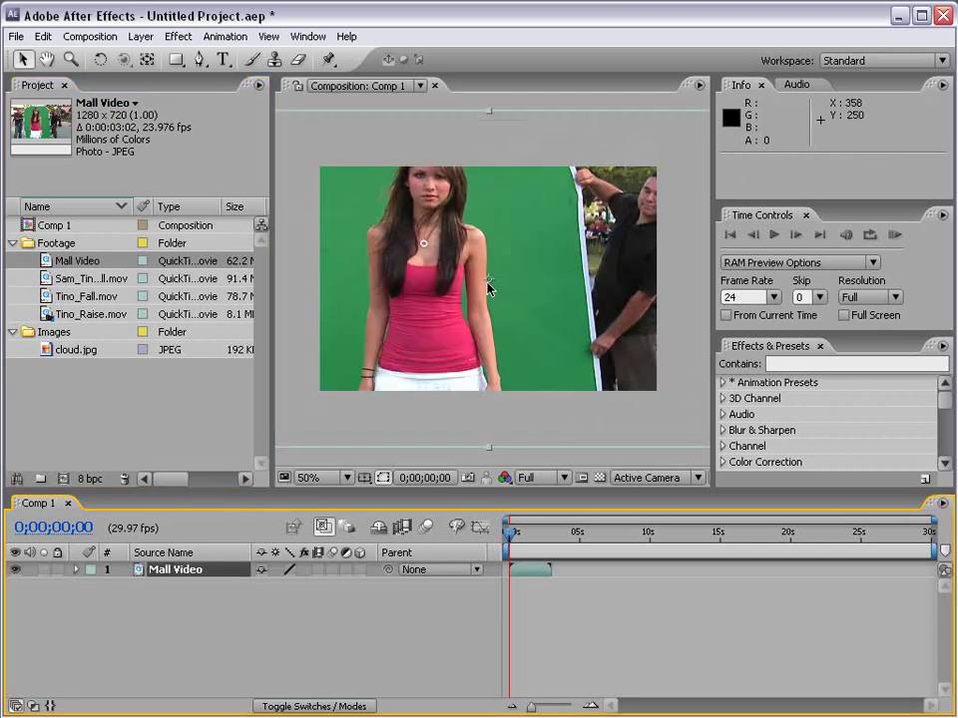
key(ctrl+z)
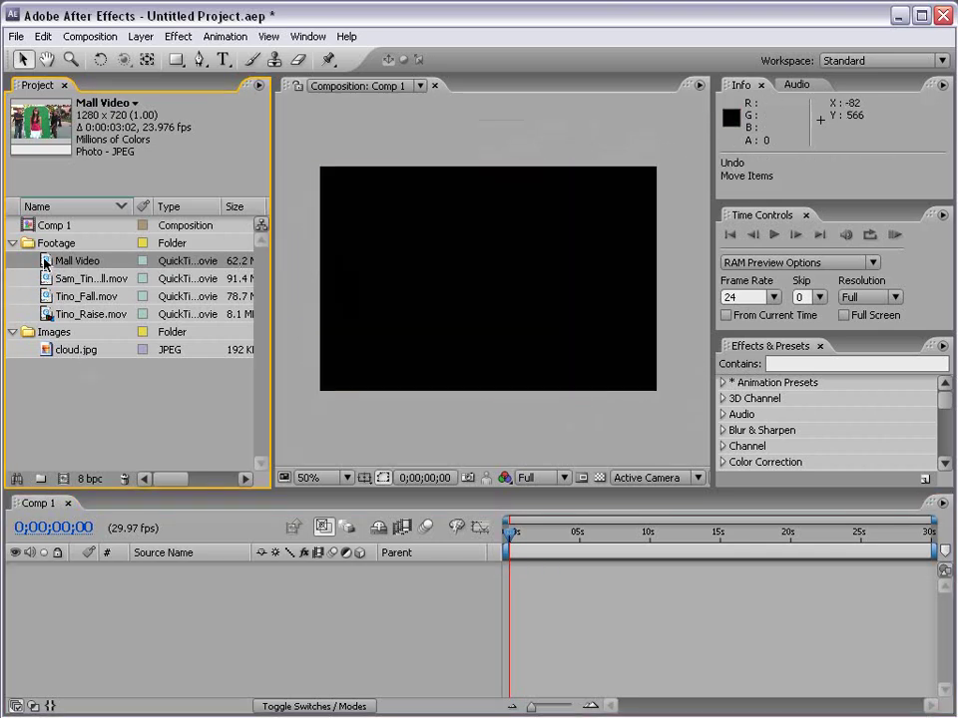
Add Mall Video to the Comp 1 timeline at the start and shift its picture down and slightly left in the frame
drag(70, 260, 507, 573)
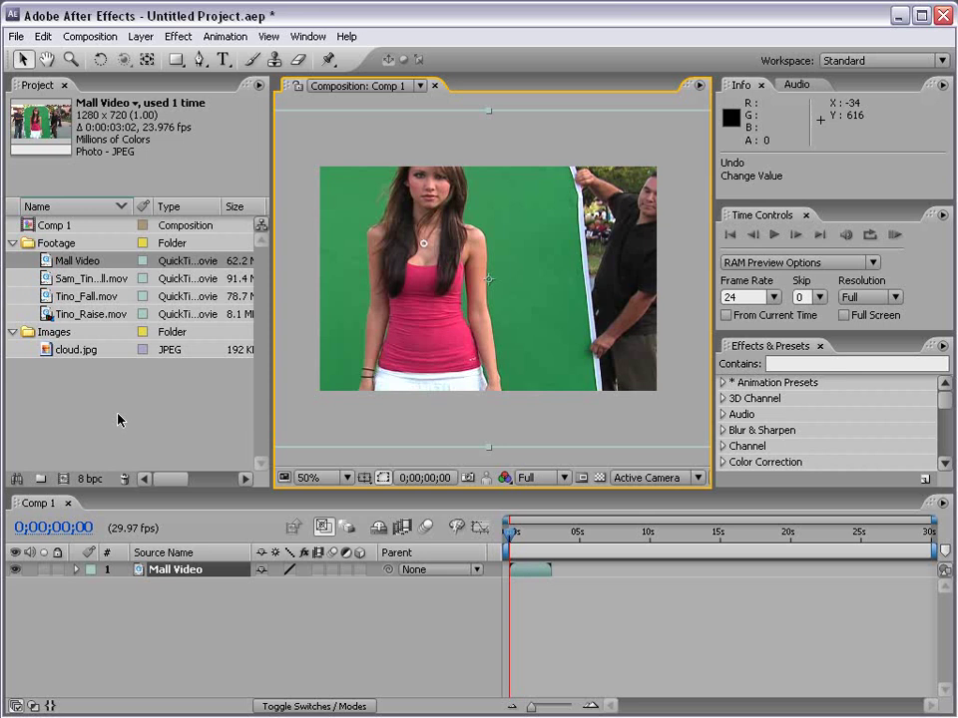
drag(443, 292, 426, 343)
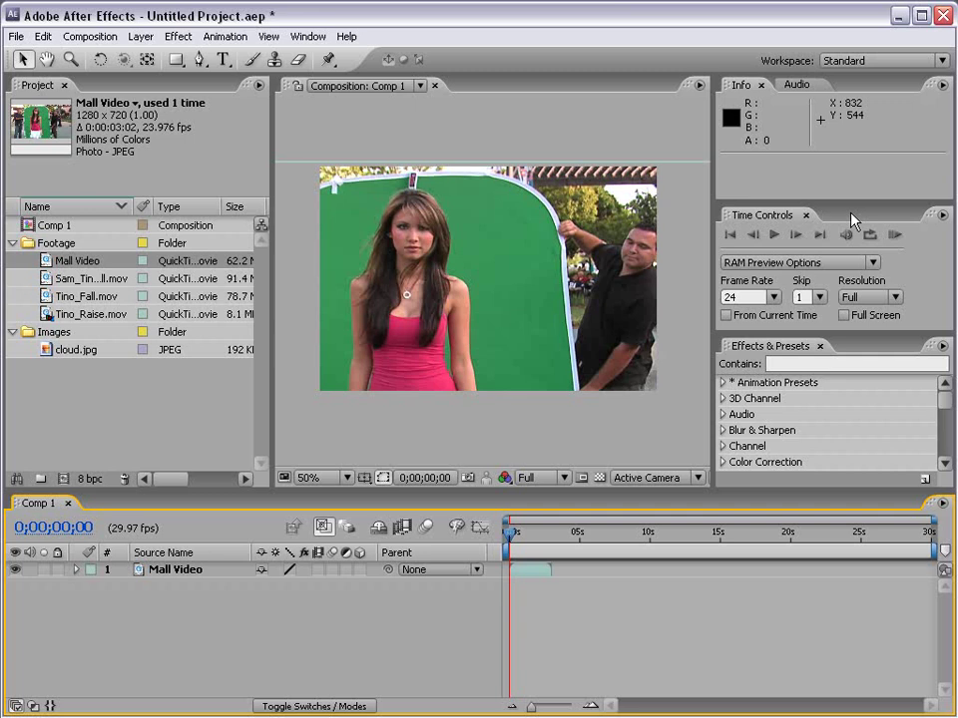
Play a RAM preview of the whole composition and stop it
click(894, 242)
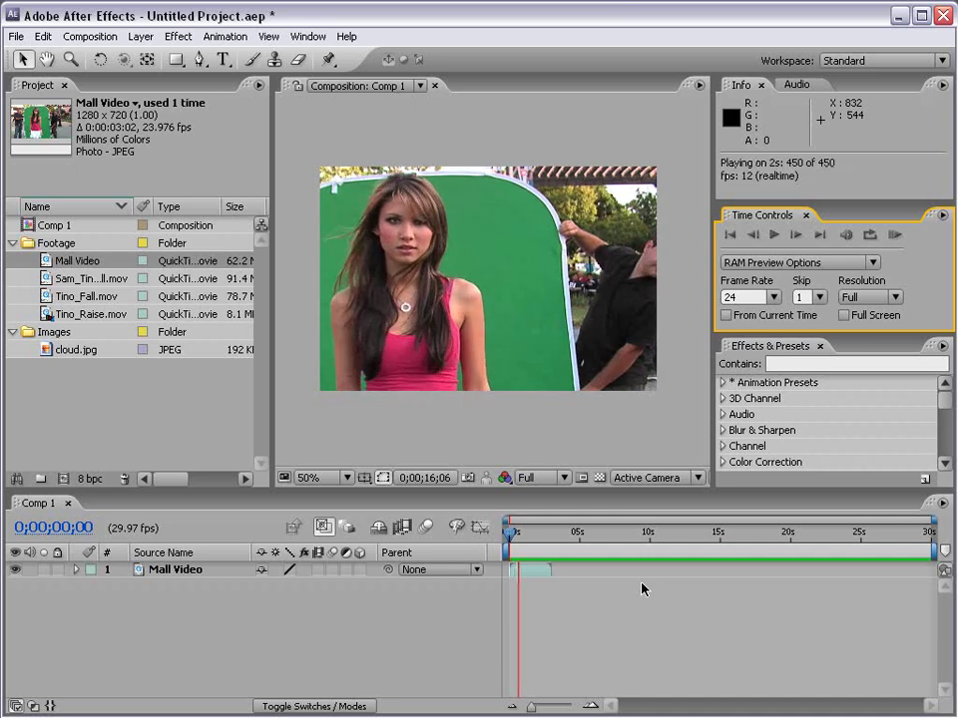
click(942, 265)
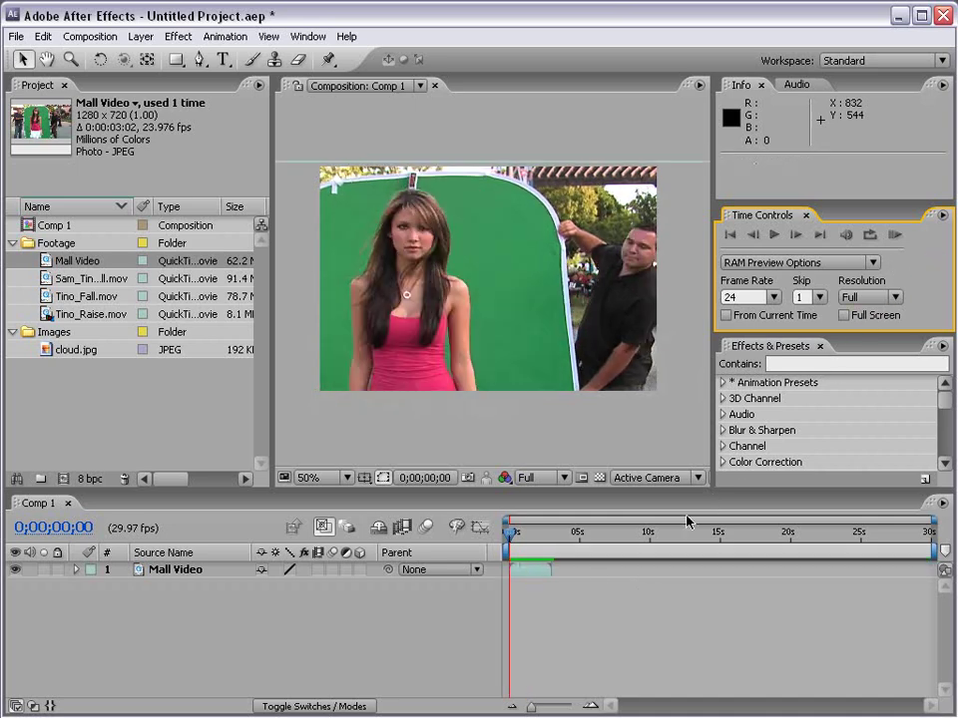
Limit the work area to about 0;00;01;16 through 0;00;02;23 and RAM preview that range
drag(941, 552, 550, 590)
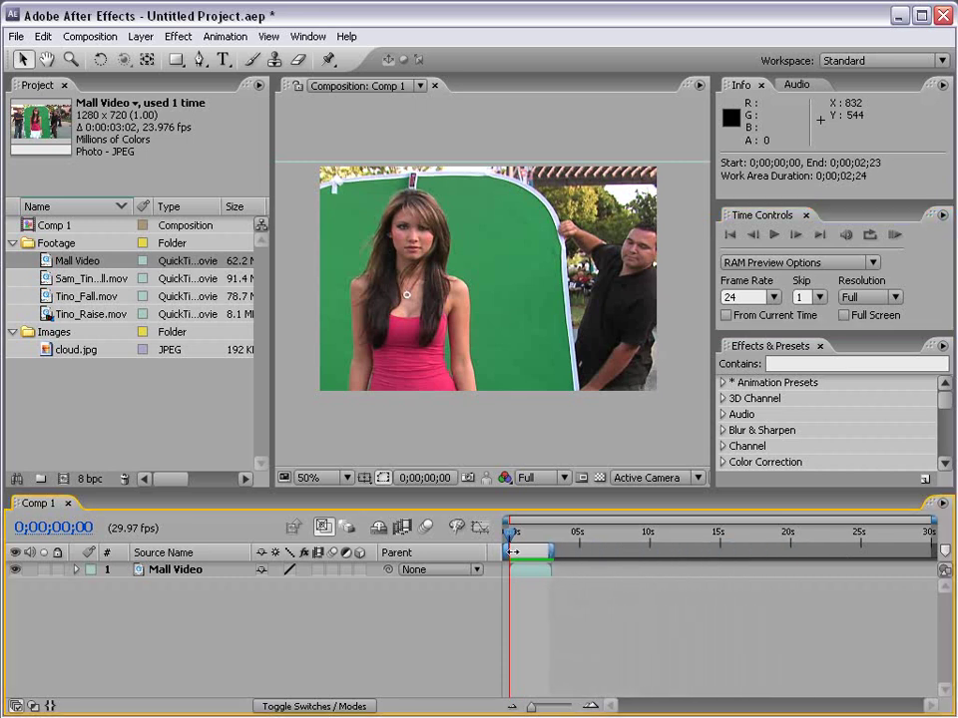
drag(507, 552, 522, 560)
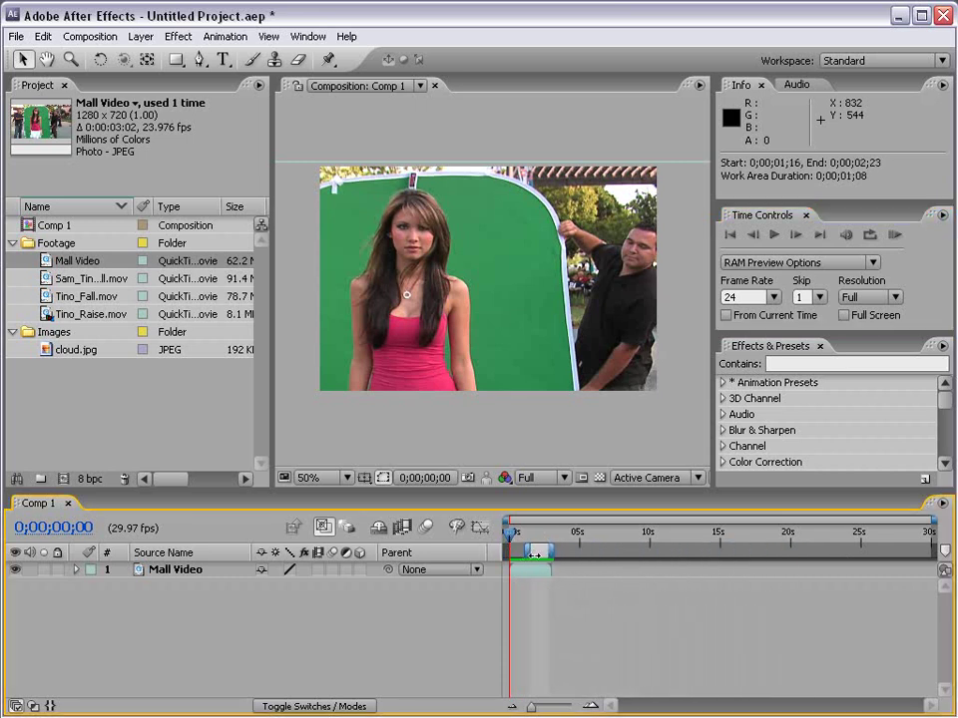
click(894, 236)
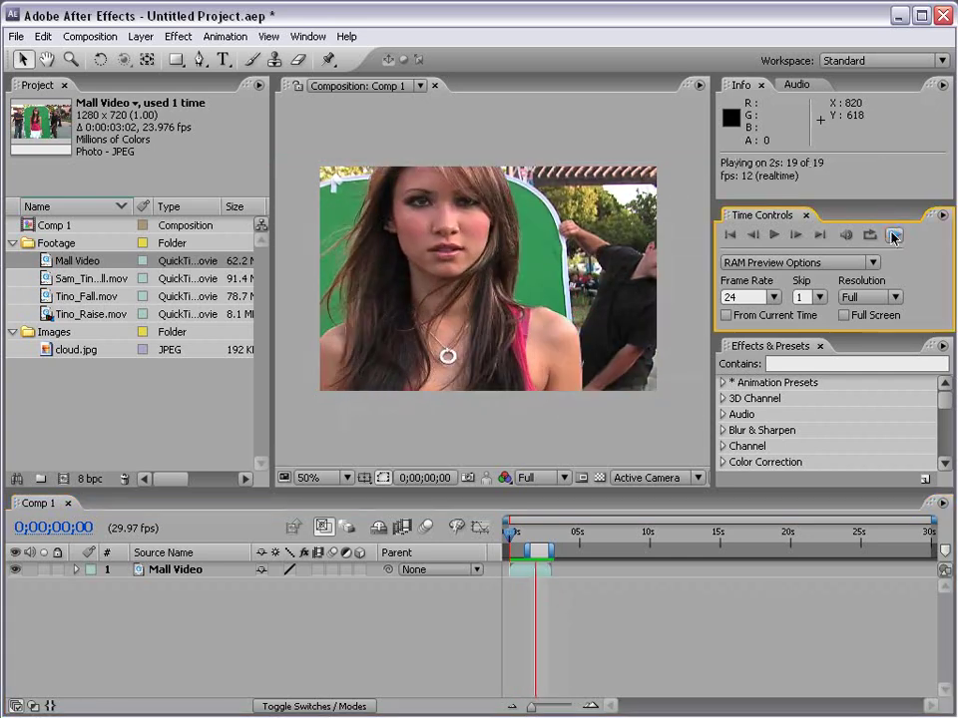
click(943, 262)
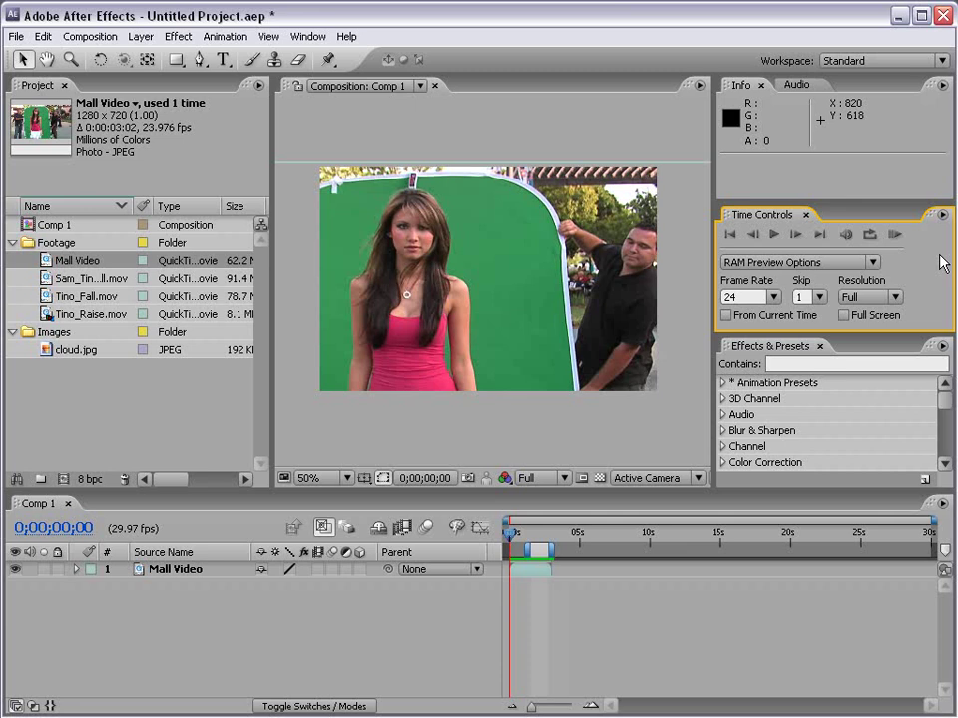
Keep the RAM preview frame rate at 24 and set its frame skip to 0
click(775, 297)
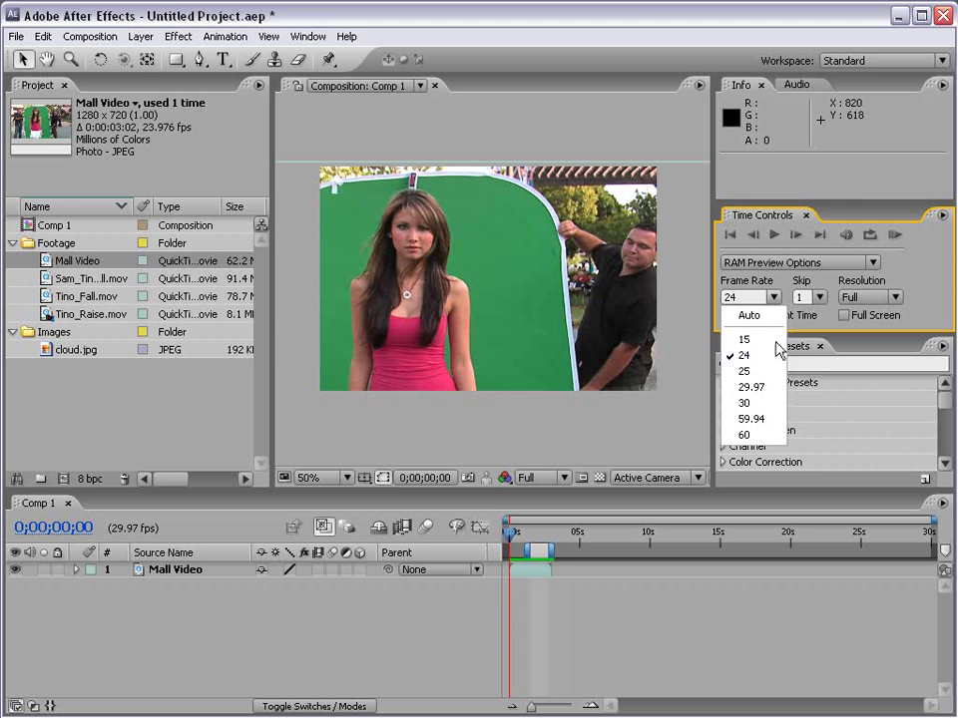
click(818, 297)
click(819, 297)
click(814, 315)
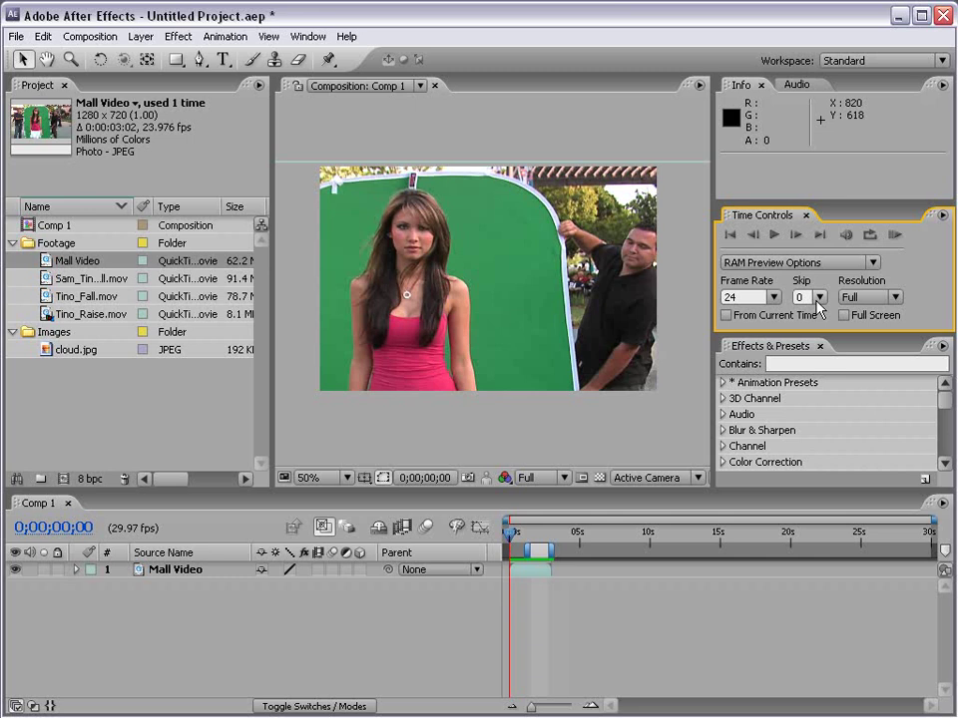
Try the Half and Quarter RAM preview resolutions, and set the resolution to Auto
click(876, 298)
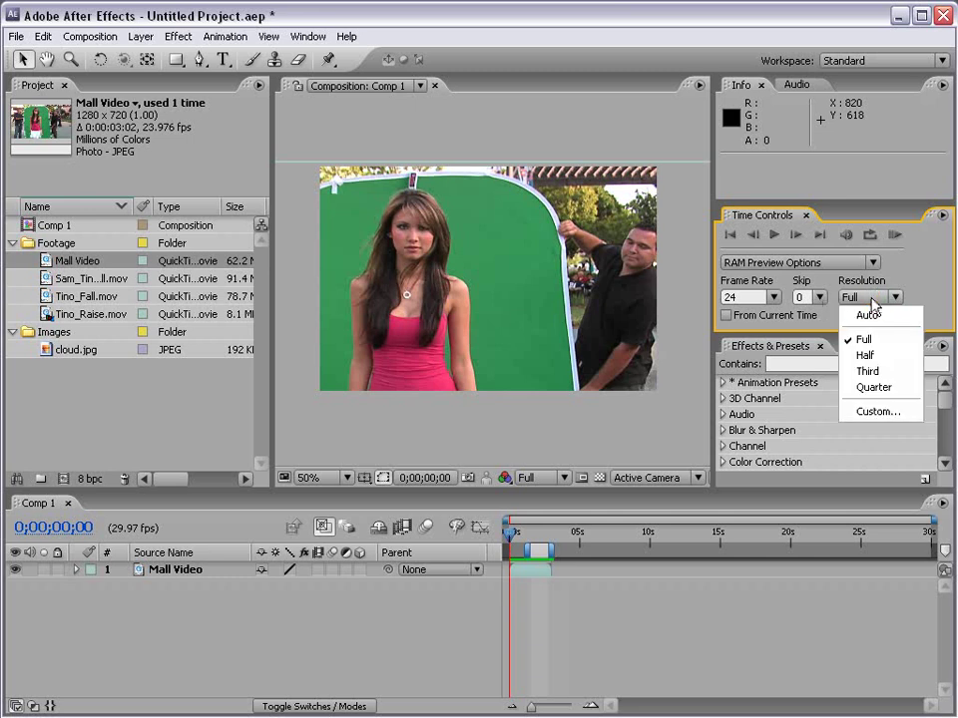
click(890, 358)
click(878, 297)
click(882, 388)
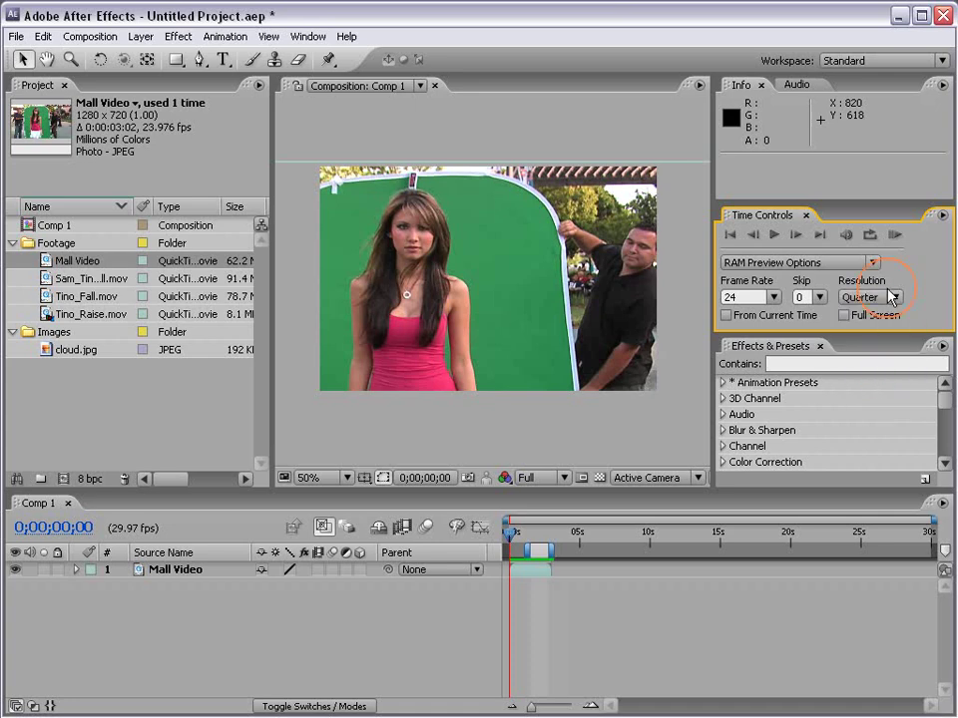
click(894, 238)
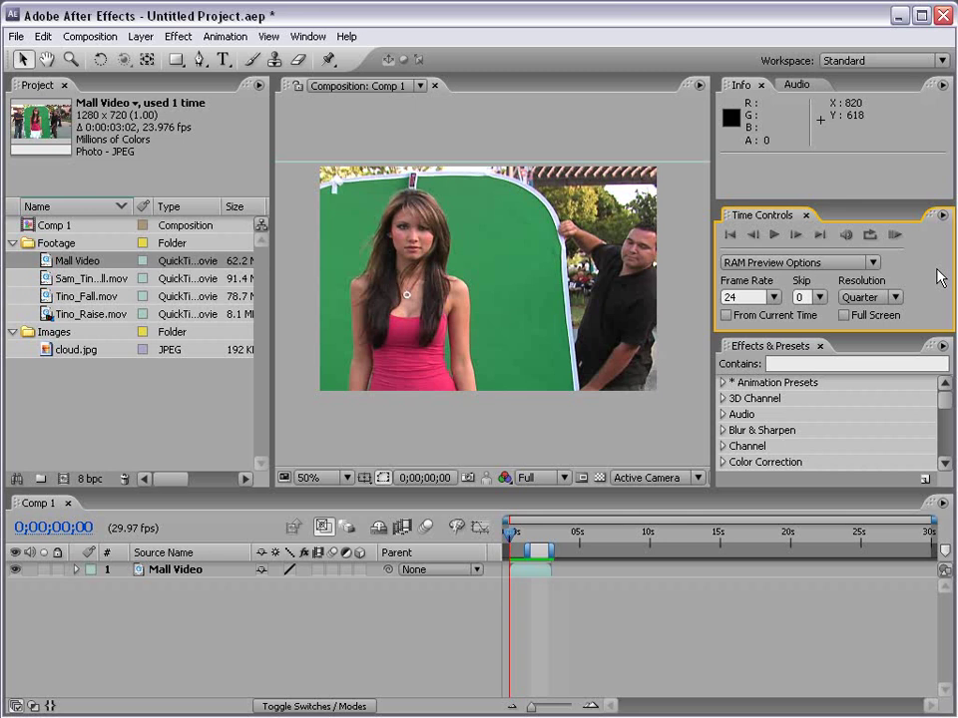
click(894, 296)
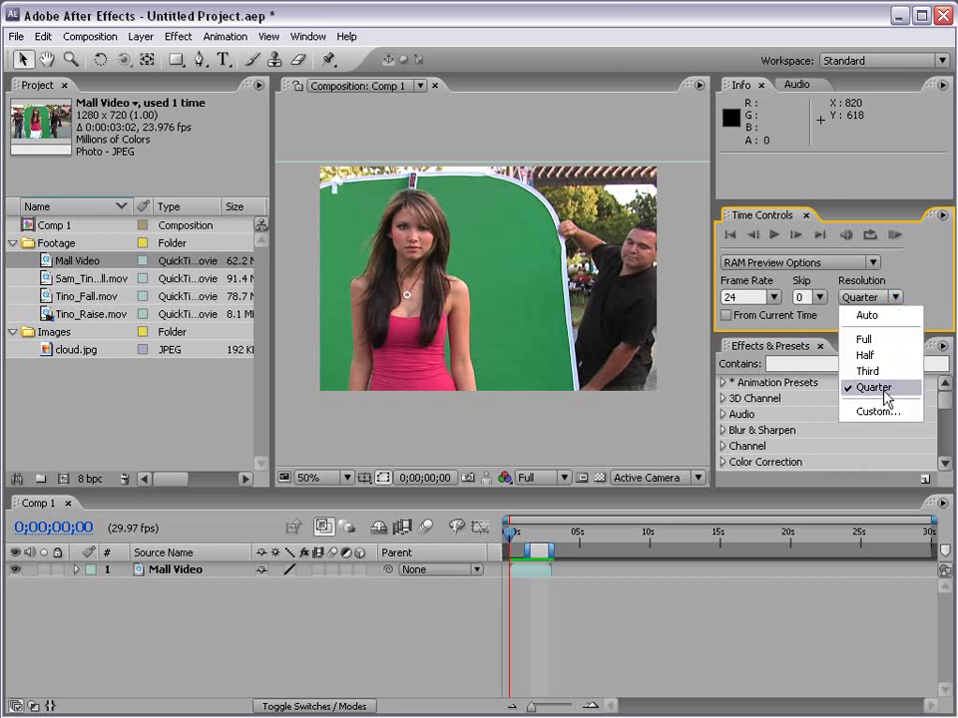
click(870, 316)
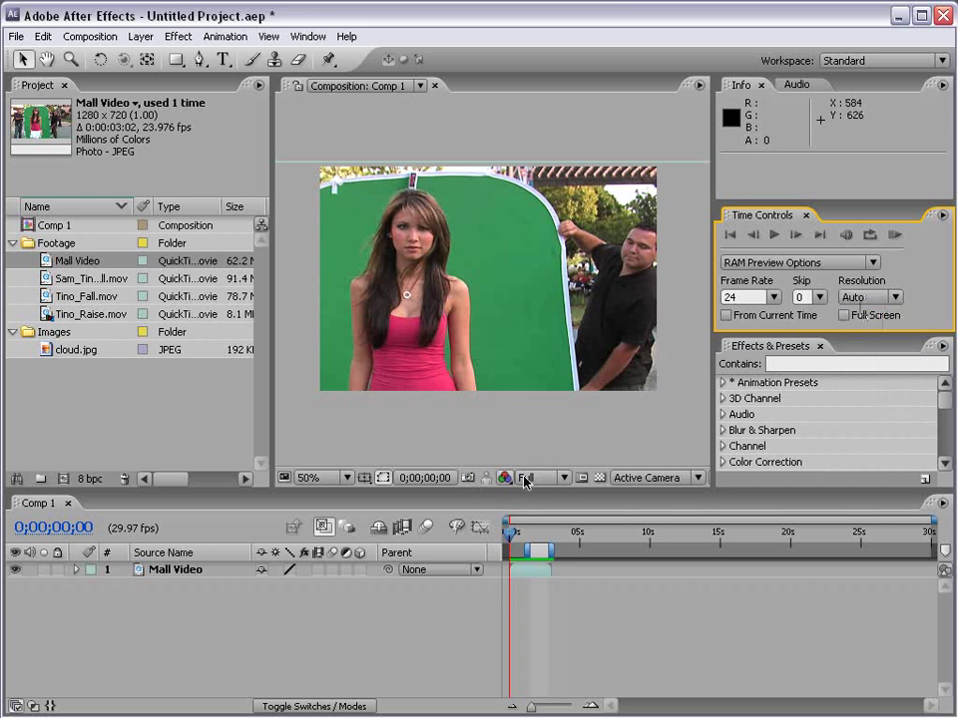
Set the Comp 1 viewer's resolution to Half, RAM preview the work area and stop the playback
click(564, 478)
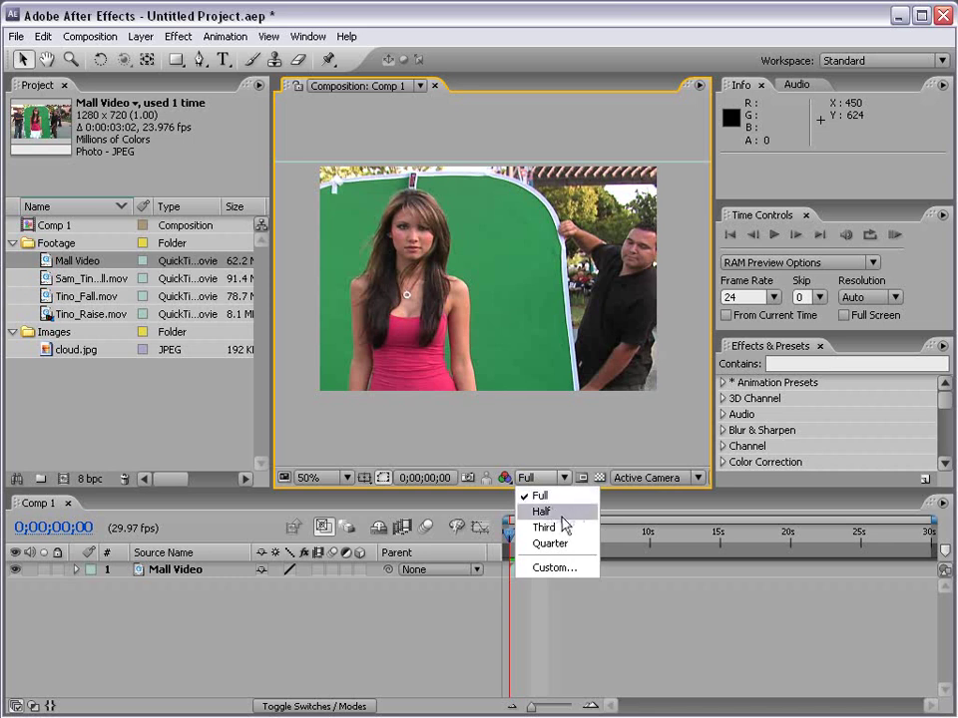
click(558, 515)
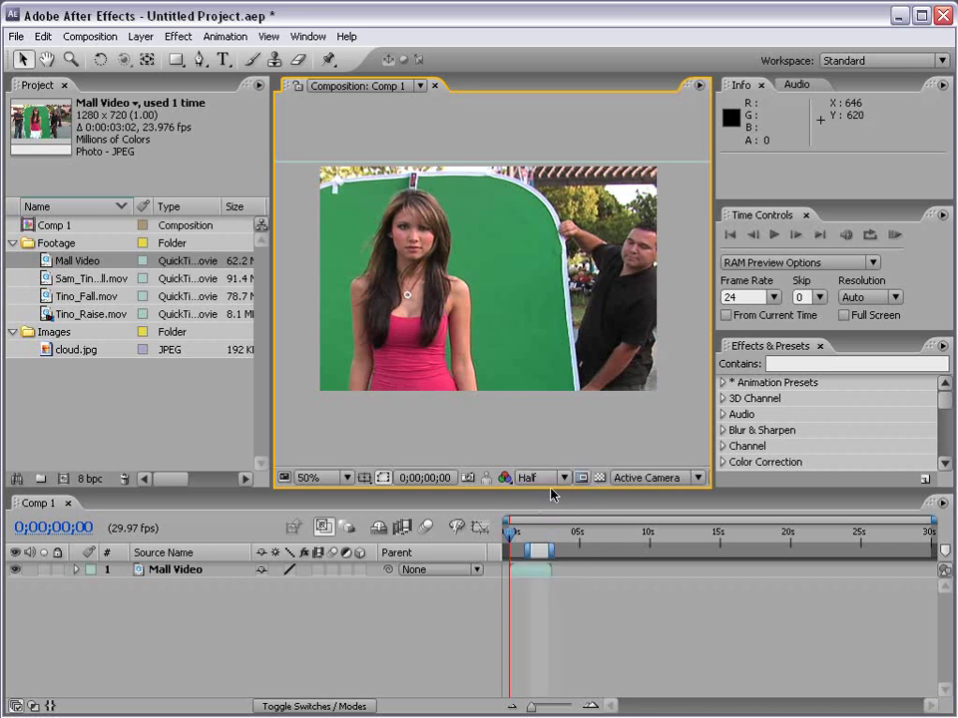
click(845, 236)
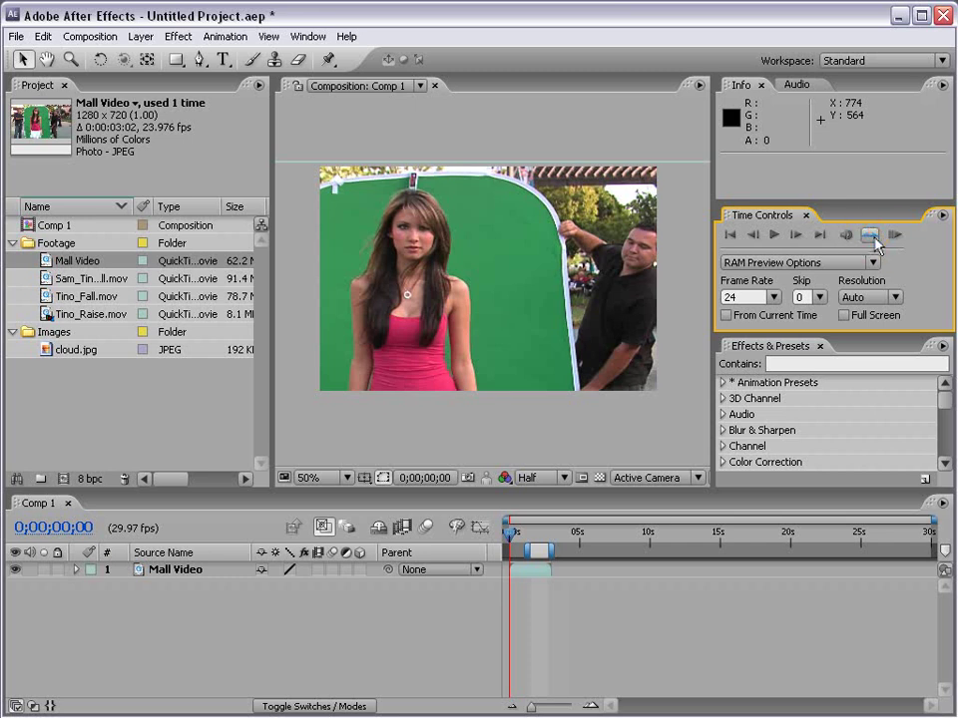
click(870, 236)
key(KP_0)
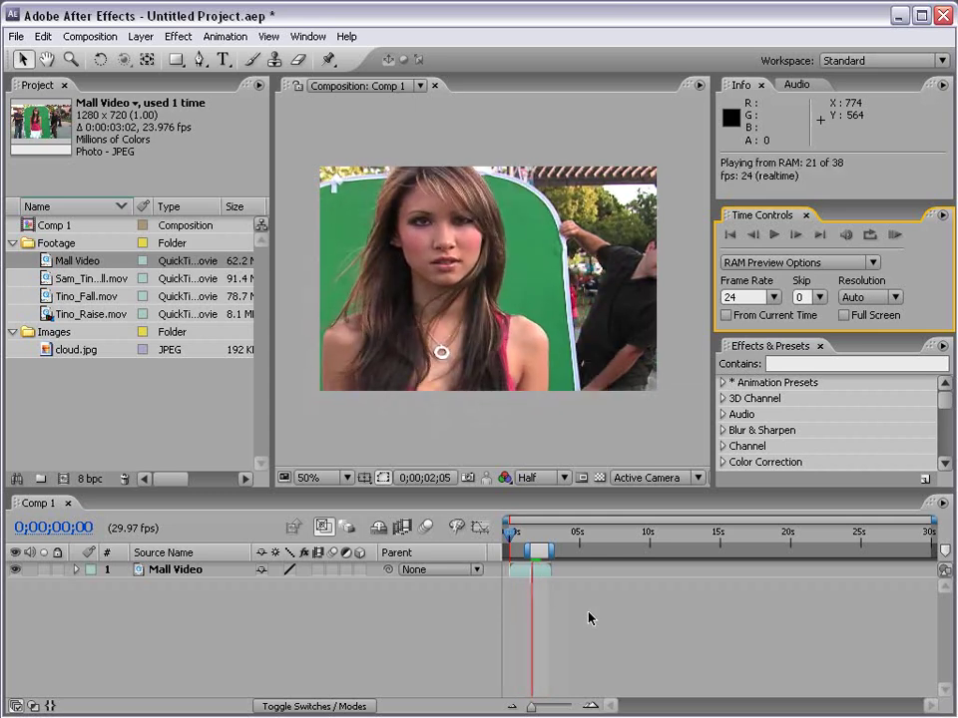
key(space)
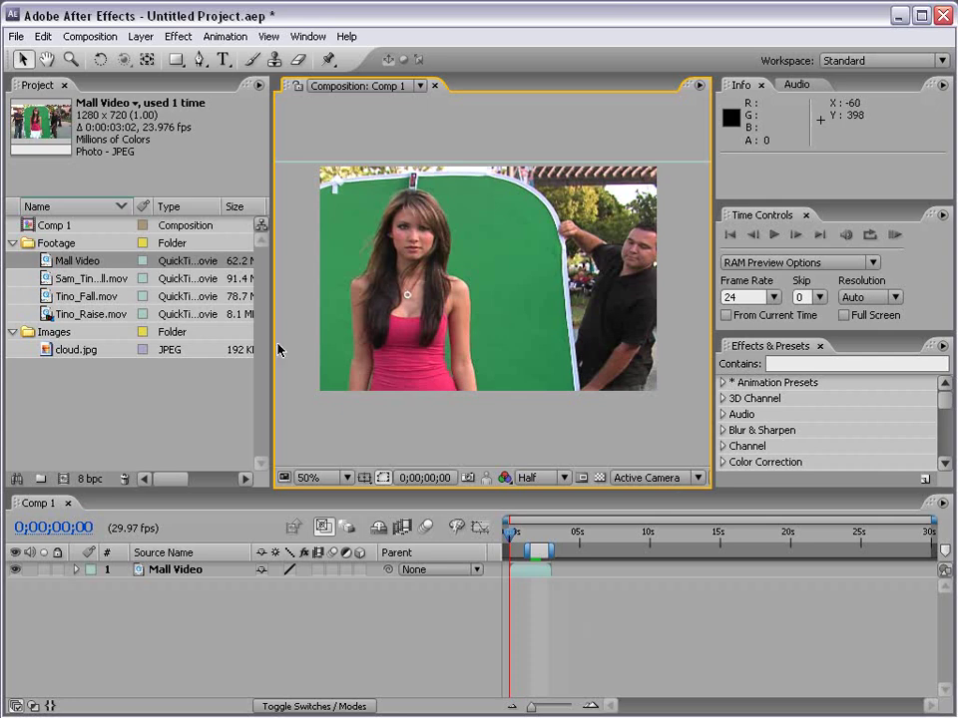
Examine the Comp 1 picture at several larger and smaller magnifications, and return the viewer to 50%
click(322, 478)
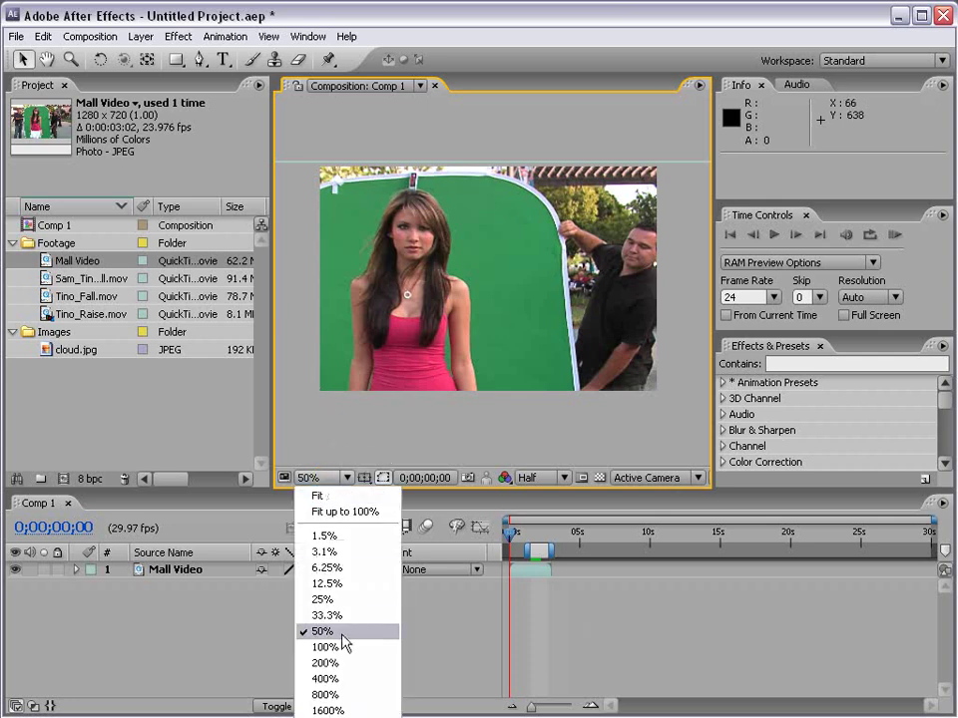
click(345, 647)
click(317, 478)
click(321, 633)
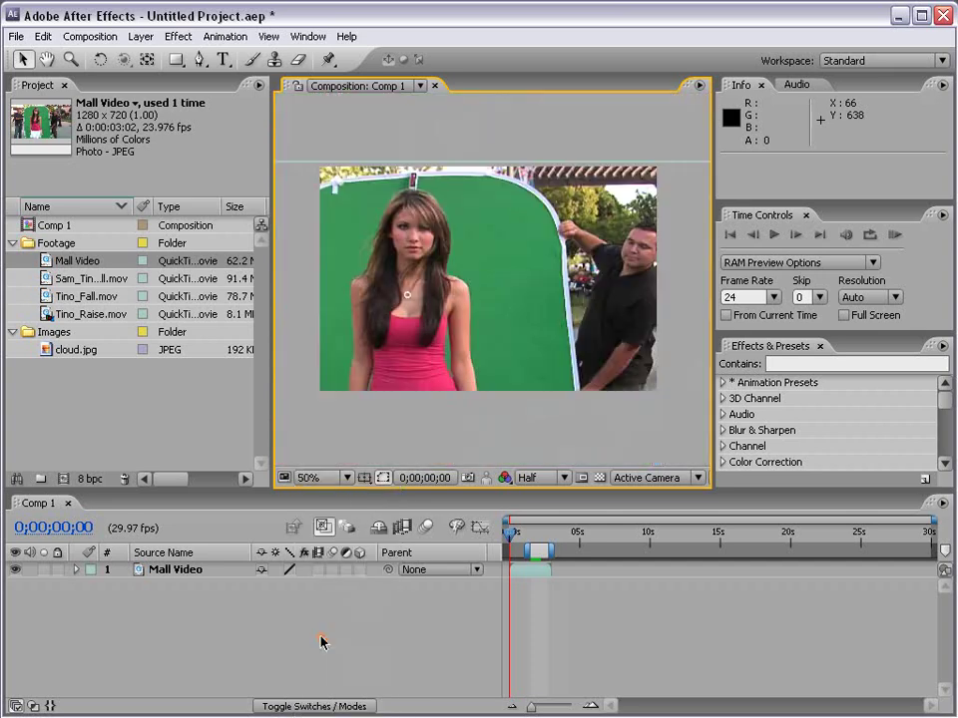
scroll(439, 270, down, 4)
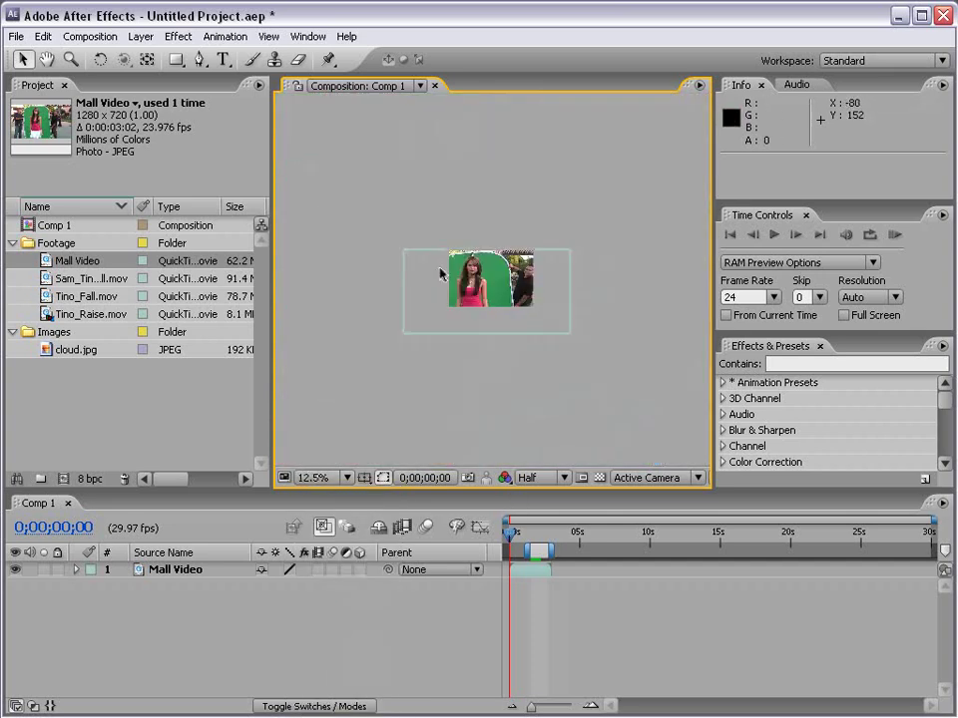
scroll(441, 273, up, 4)
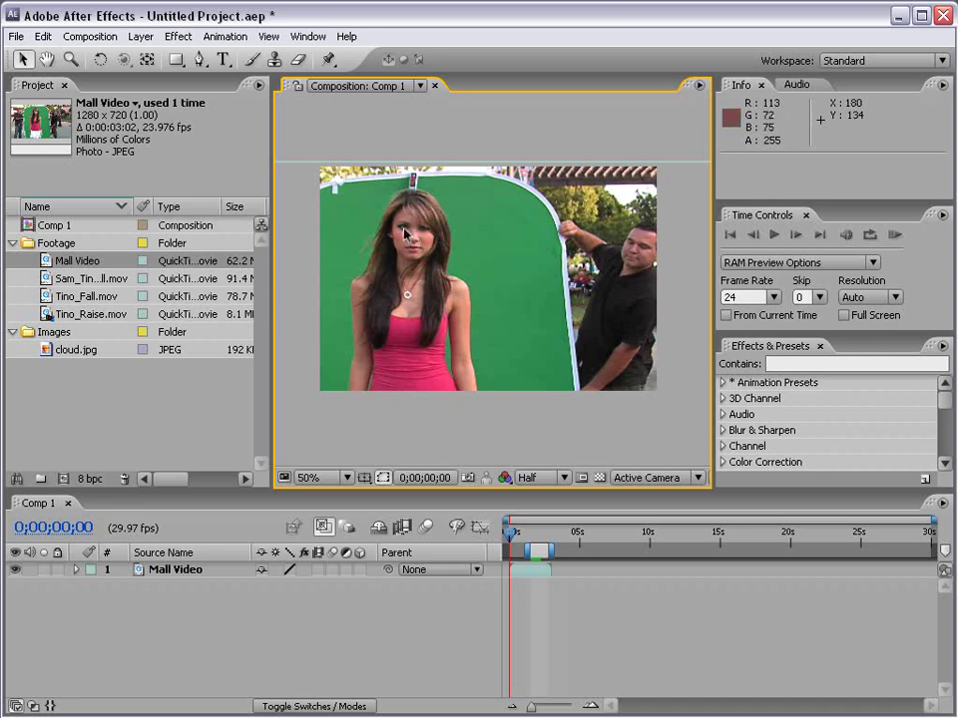
scroll(404, 232, up, 7)
scroll(404, 232, down, 7)
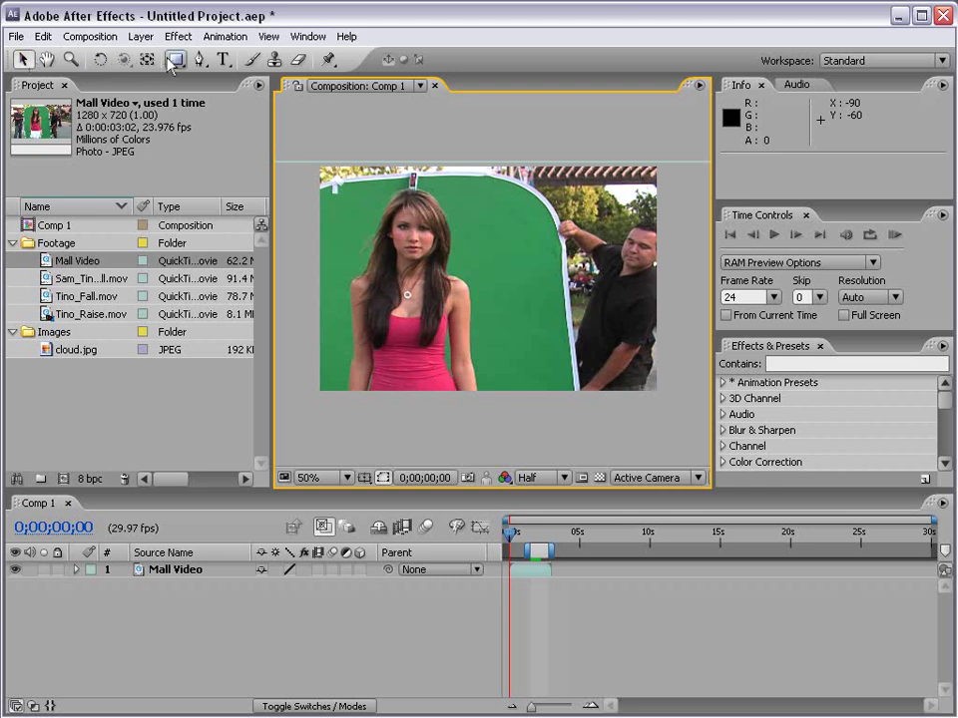
Check the available workspace layouts without switching, and resize the Standard layout's panels to make the composition viewer slightly wider
click(891, 60)
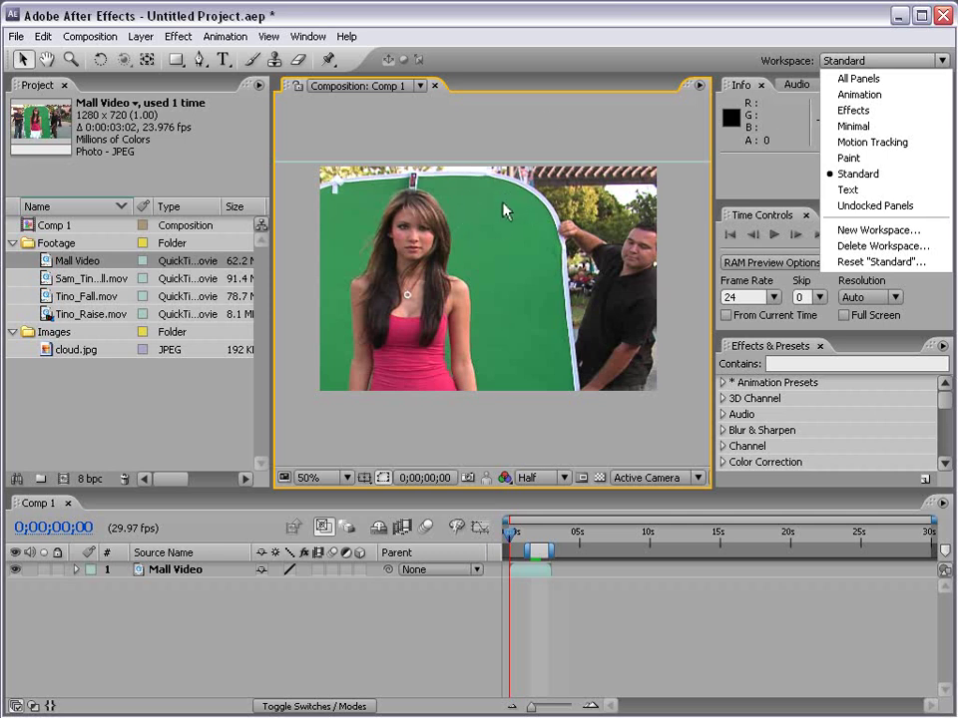
click(496, 12)
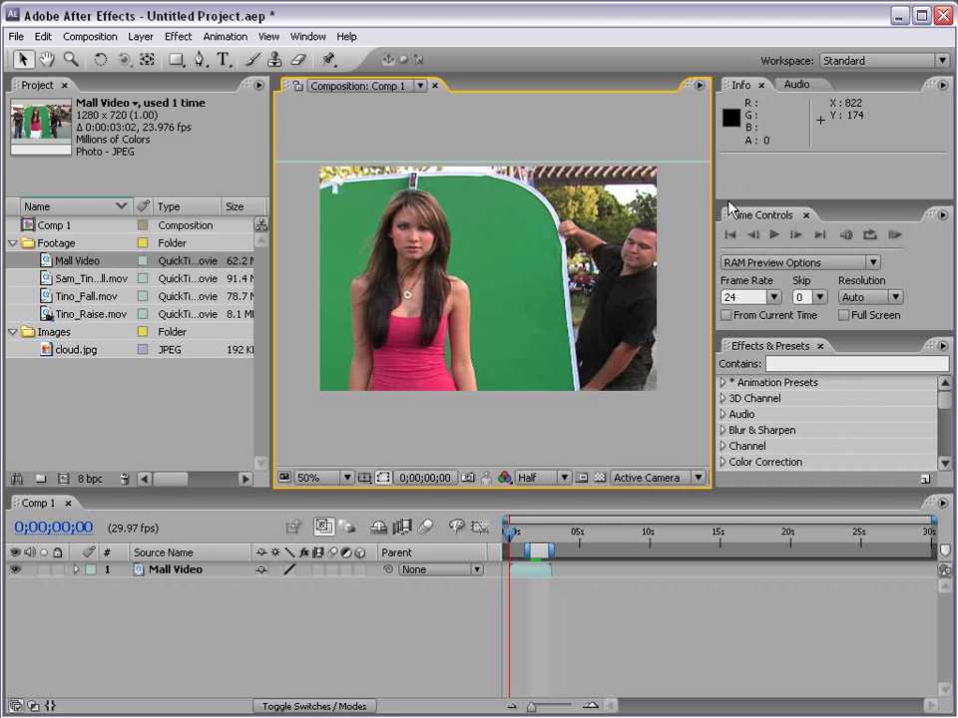
drag(735, 200, 735, 168)
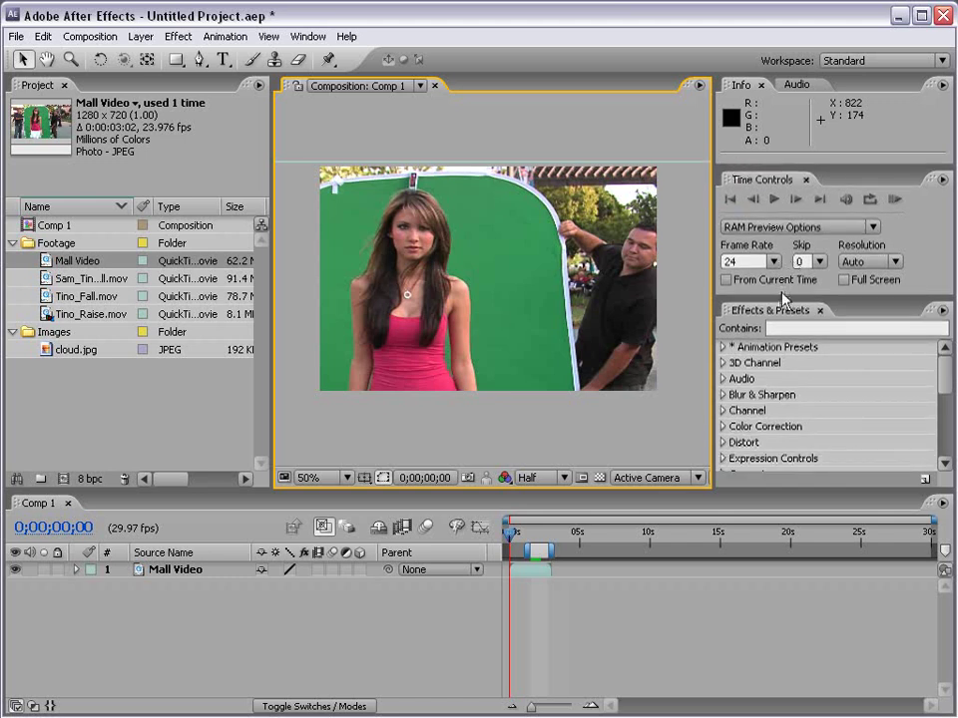
drag(781, 300, 719, 341)
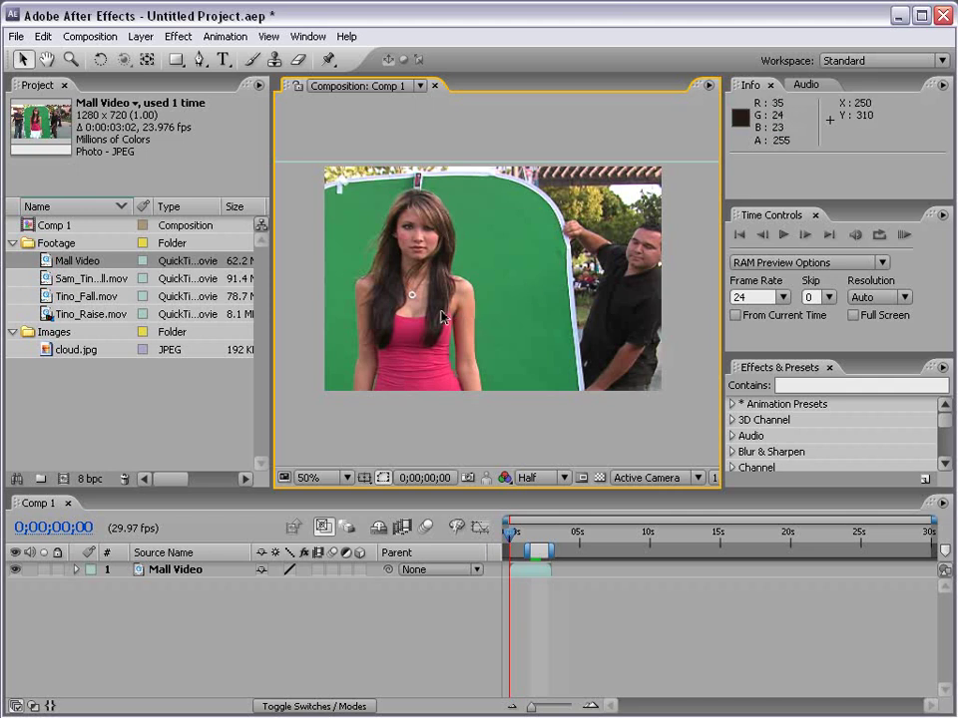
Maximize the composition viewer, Project, timeline and Effects & Presets panels one after another, restoring each to the layout
key(grave)
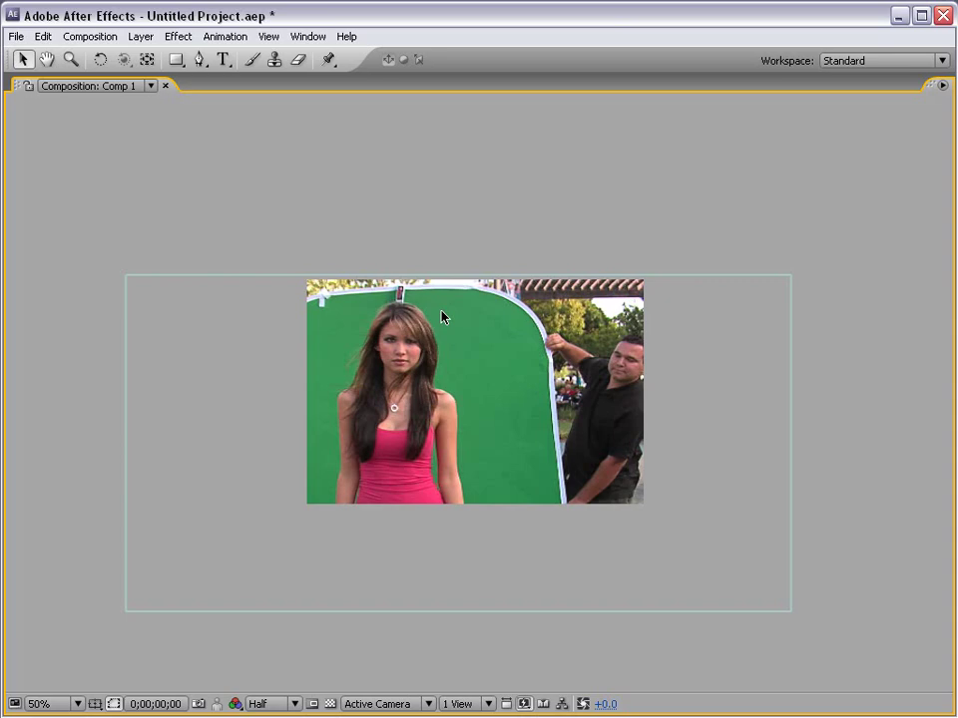
key(grave)
key(grave)
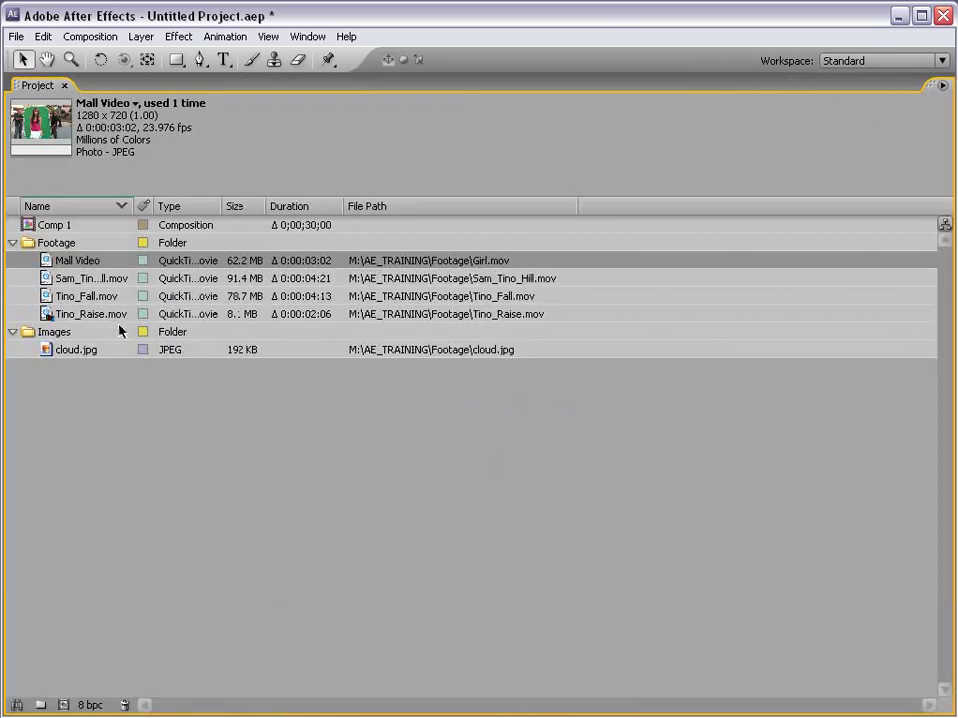
key(grave)
key(grave)
key(grave)
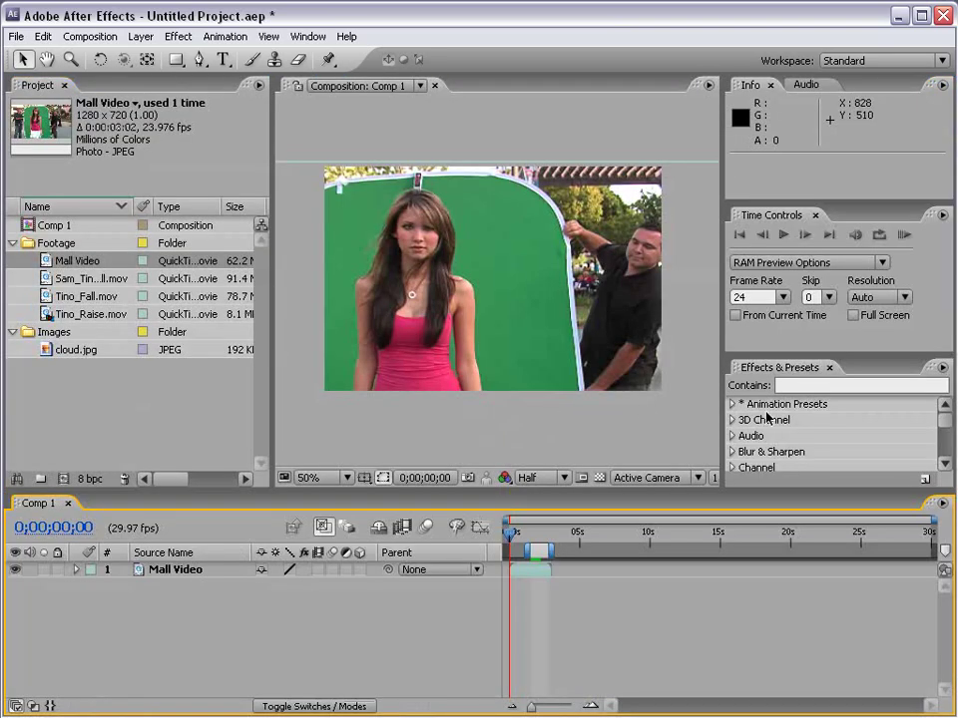
key(grave)
key(grave)
Maximize the composition viewer, view the picture at 100%, and restore the layout with the viewer at 50%
key(grave)
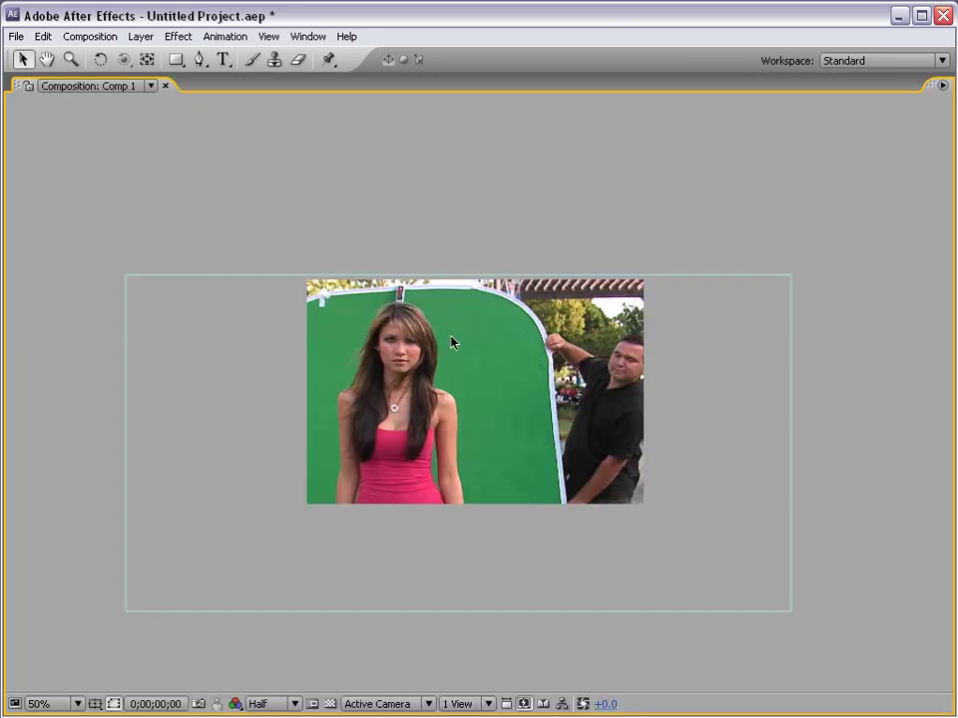
key(period)
drag(434, 449, 447, 430)
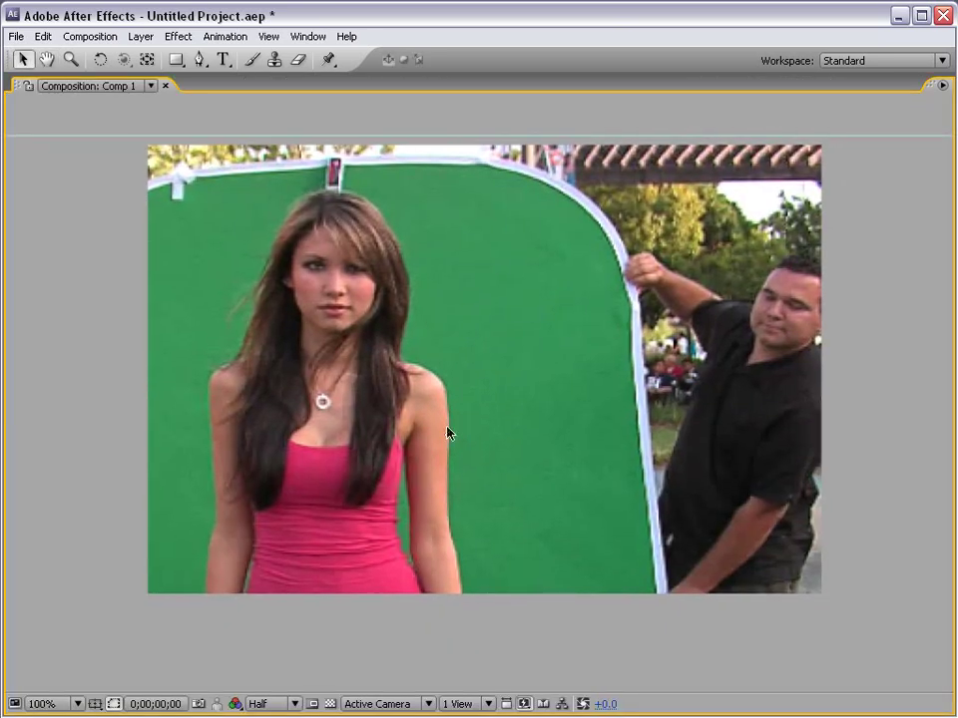
key(grave)
key(comma)
Pan the Comp 1 picture around inside the viewer with the Hand tool, and switch back to the Selection tool
key(h)
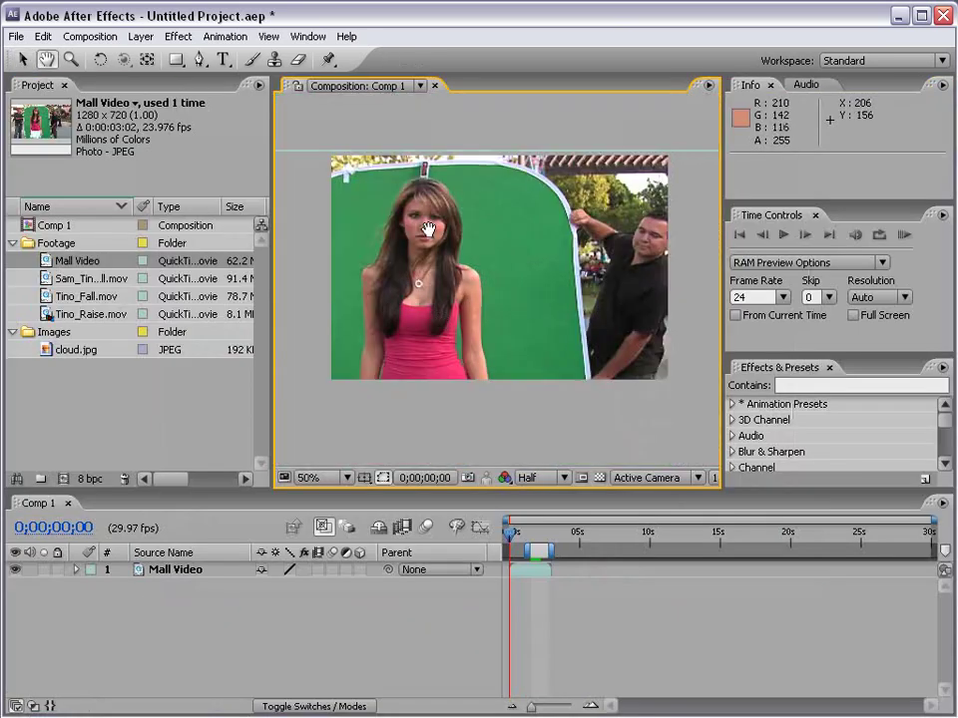
drag(567, 295, 488, 346)
drag(312, 395, 342, 393)
key(v)
Magnify the viewer to 200%, pan across to the man in the black shirt, and return to 50% with the frame centred
scroll(457, 304, up, 2)
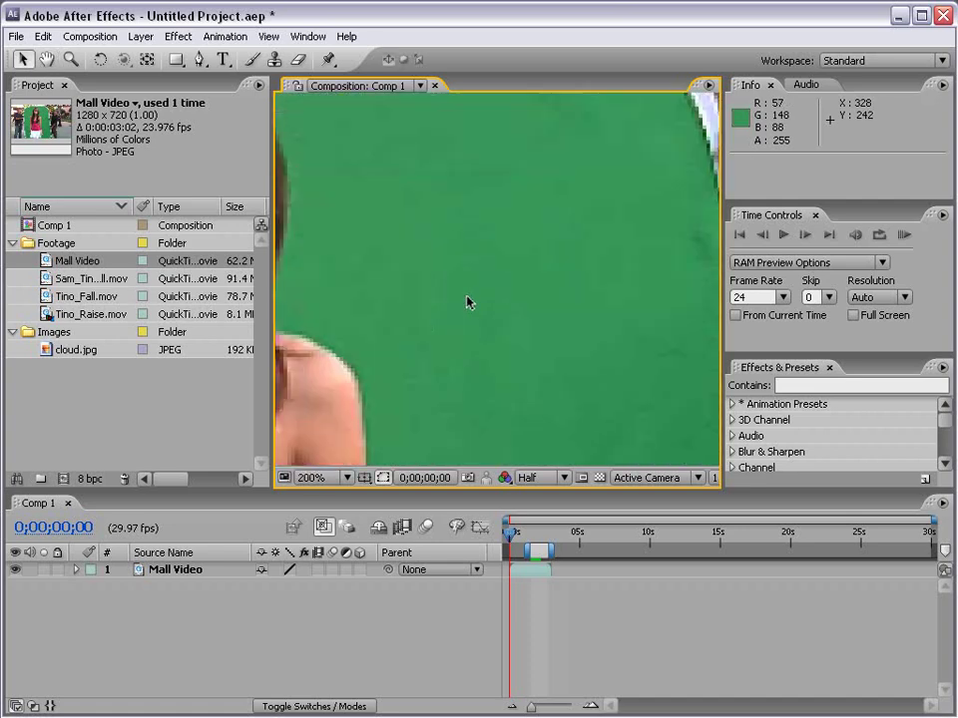
key(h)
drag(631, 225, 431, 227)
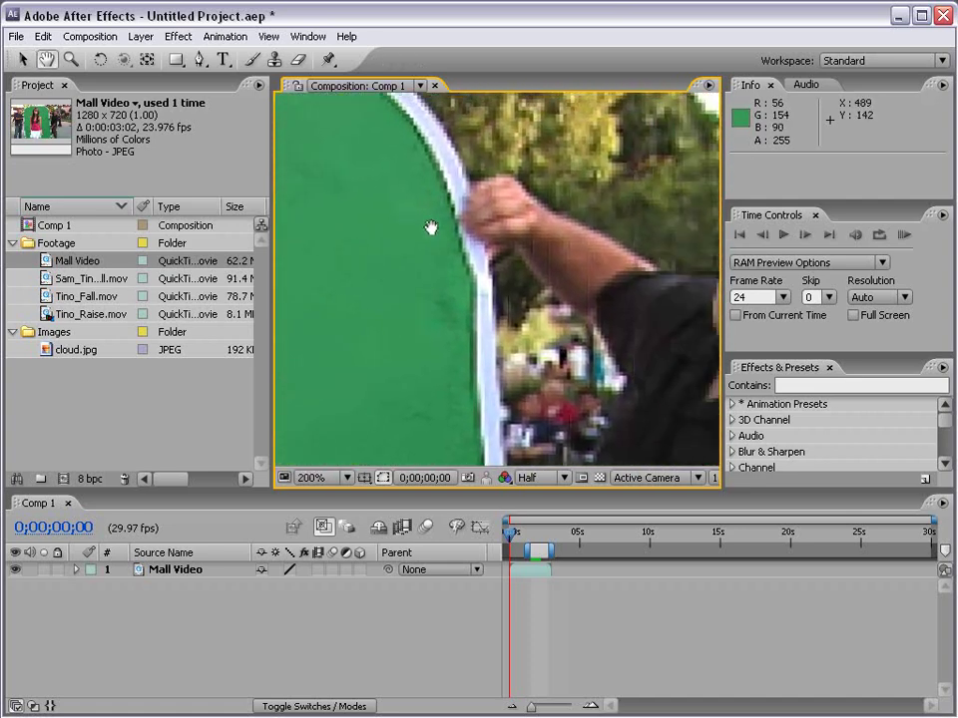
drag(624, 216, 390, 215)
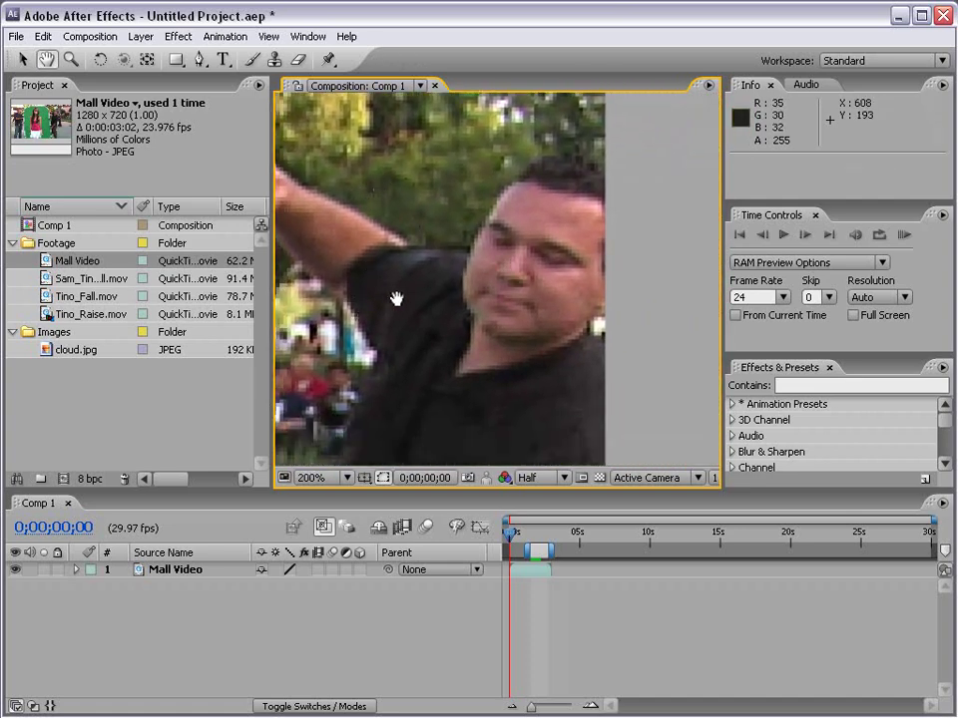
key(v)
scroll(480, 286, down, 3)
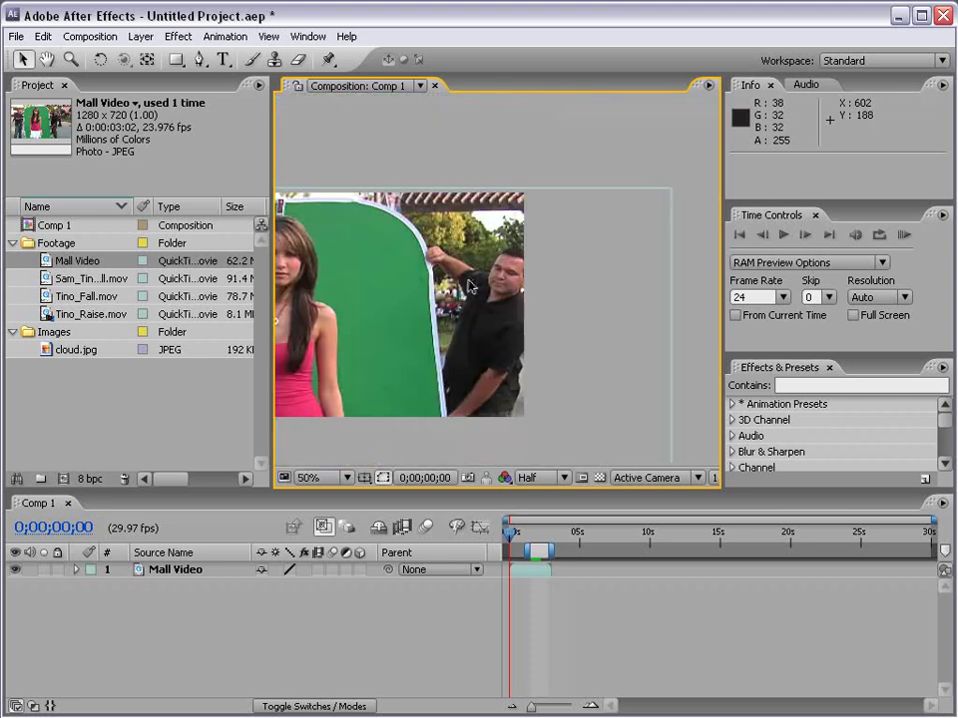
drag(349, 329, 498, 310)
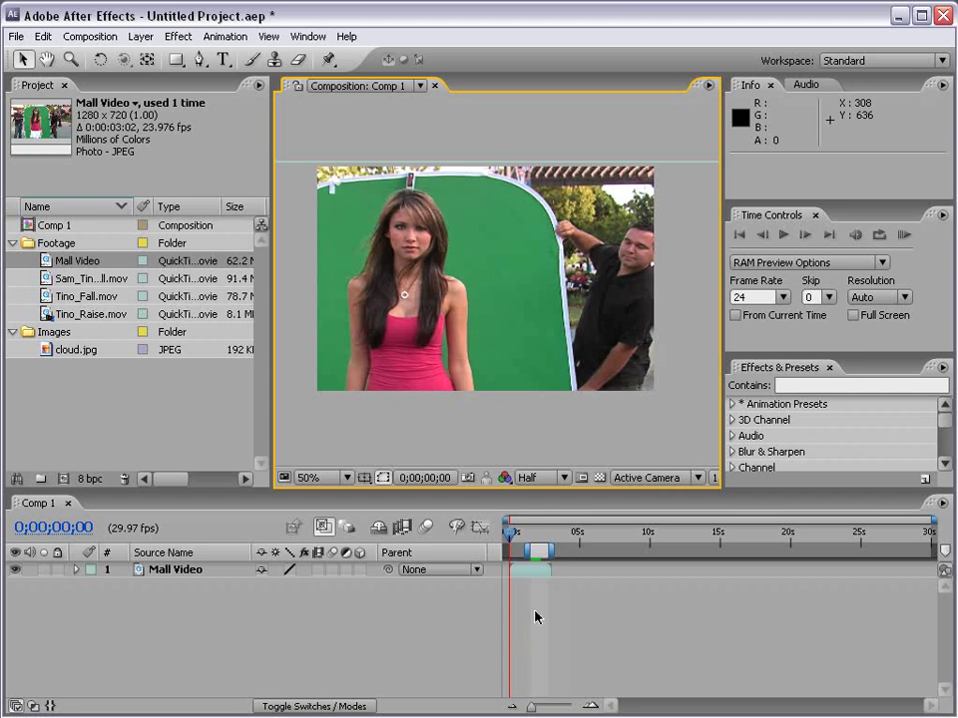
Review Comp 1's composition settings, and close them without making changes
click(90, 36)
click(171, 80)
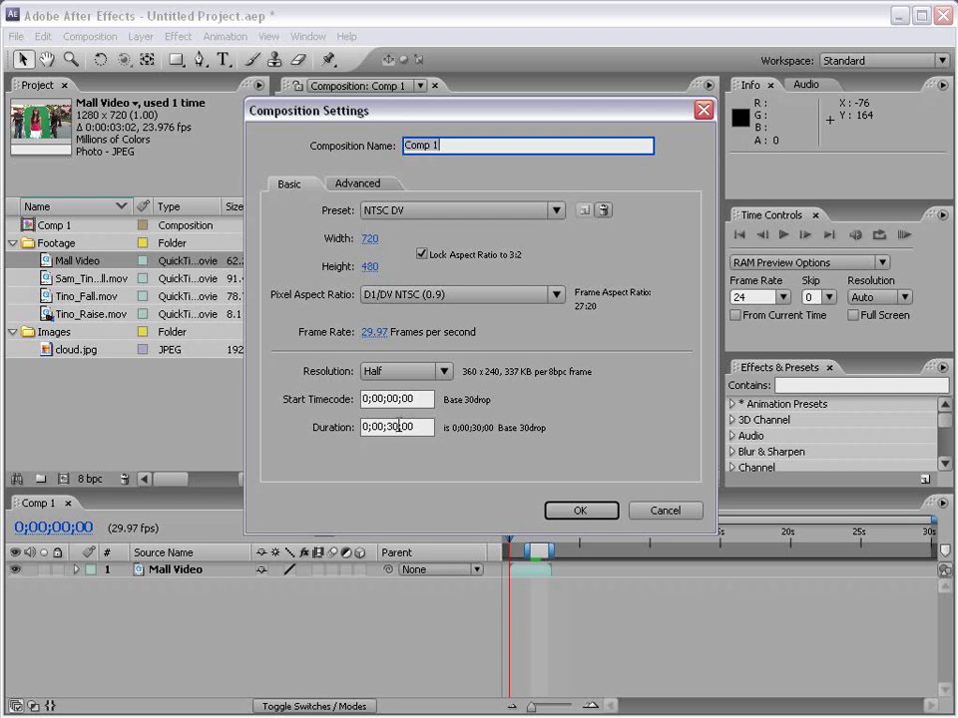
click(663, 510)
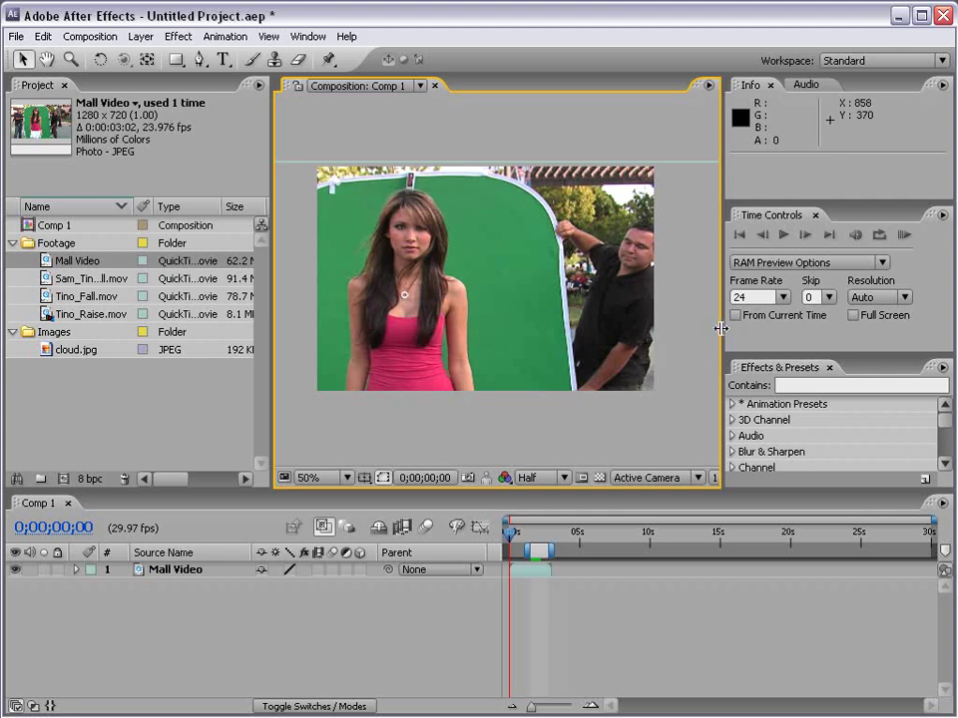
Widen the composition viewer to expose its remaining controls, and keep Fast Previews set to Adaptive Resolution
drag(721, 327, 888, 328)
click(796, 479)
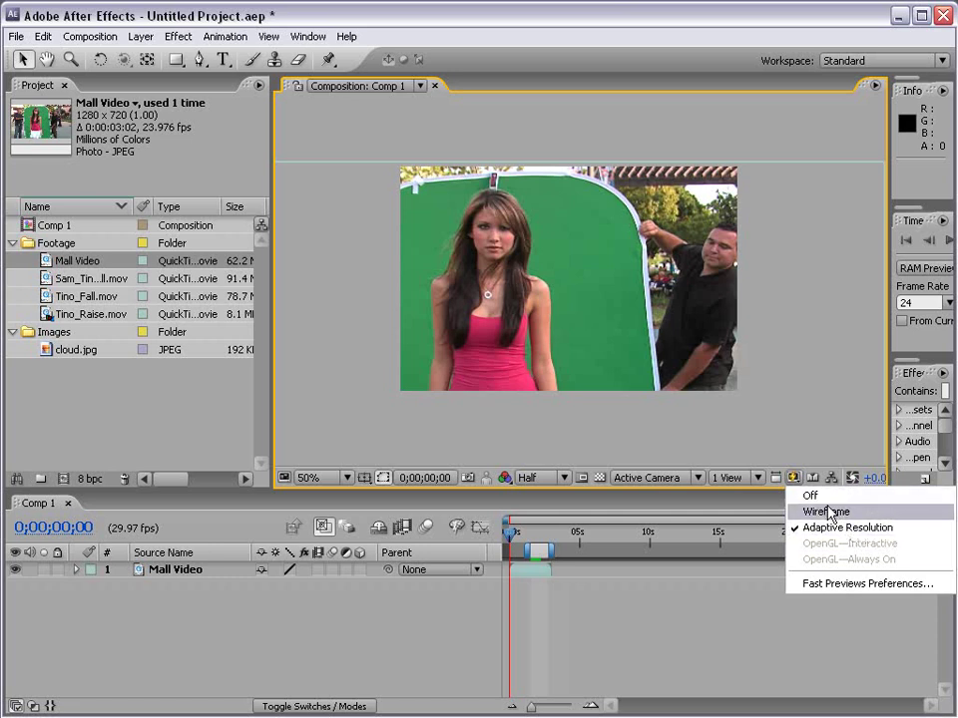
click(885, 537)
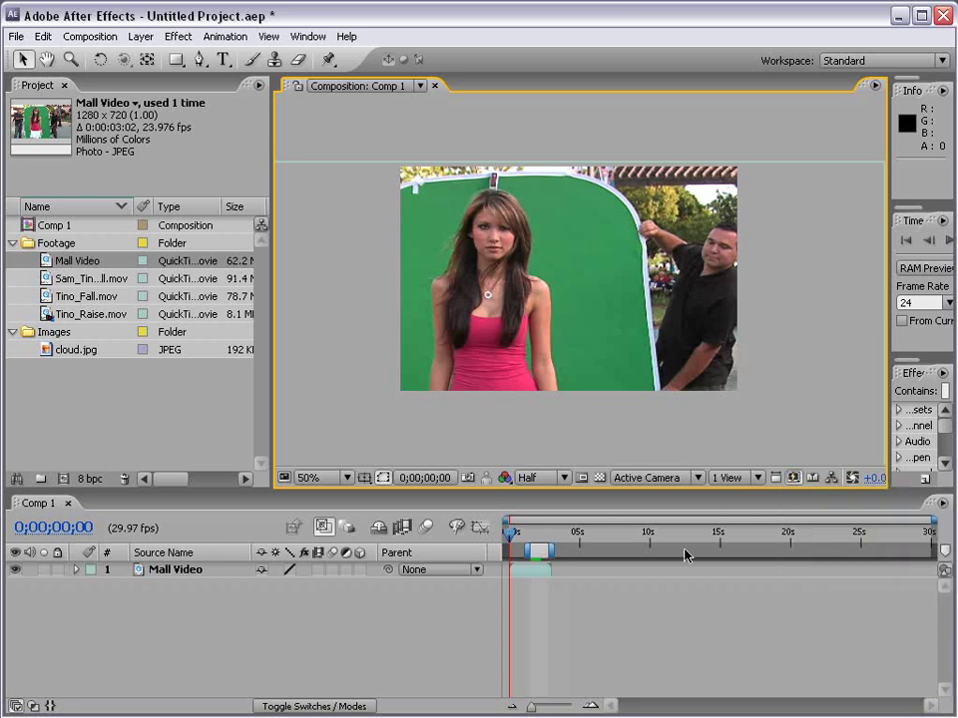
Magnify the timeline around the playhead and scrub through Mall Video to 0;00;02;15
click(536, 534)
key(equal)
key(equal)
key(equal)
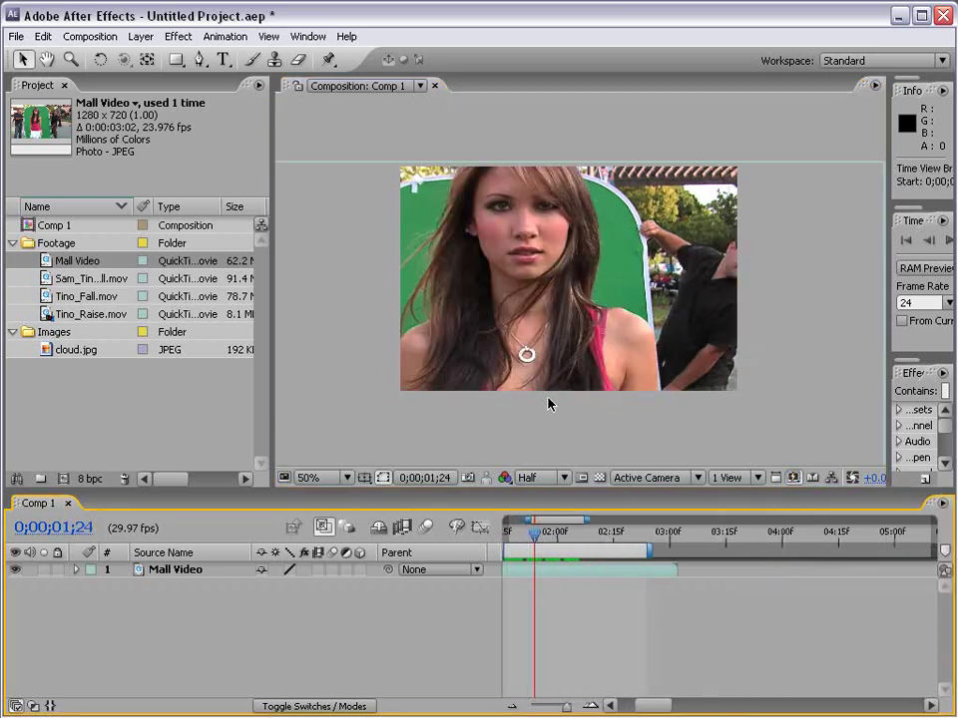
drag(536, 535, 713, 540)
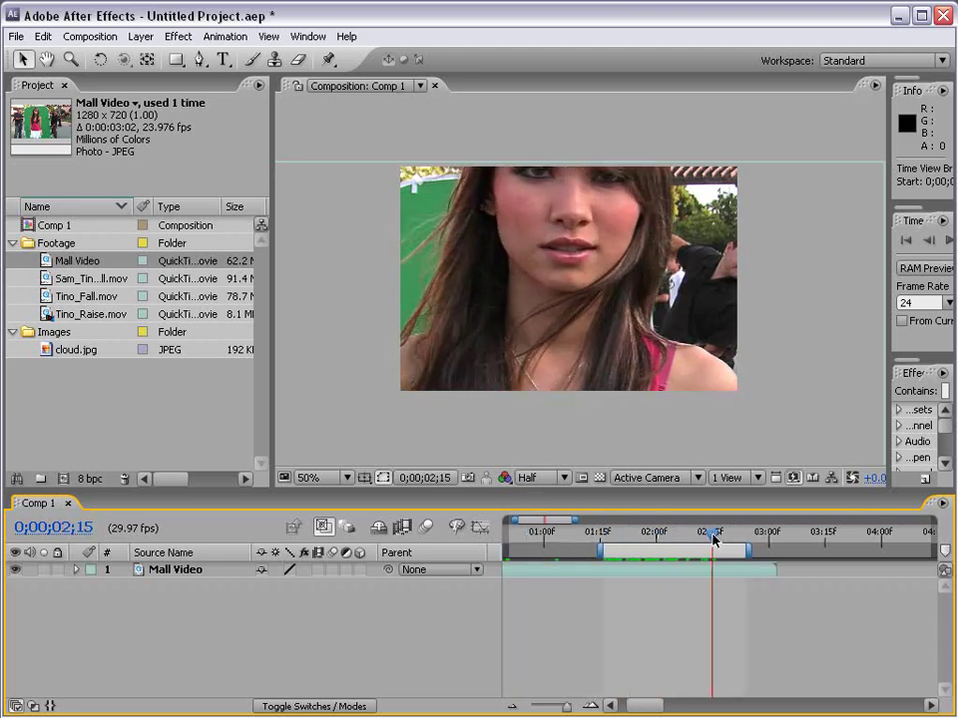
Keep Adaptive Resolution for Fast Previews, and scrub Mall Video back to 0;00;01;26 at Full viewer resolution
click(793, 478)
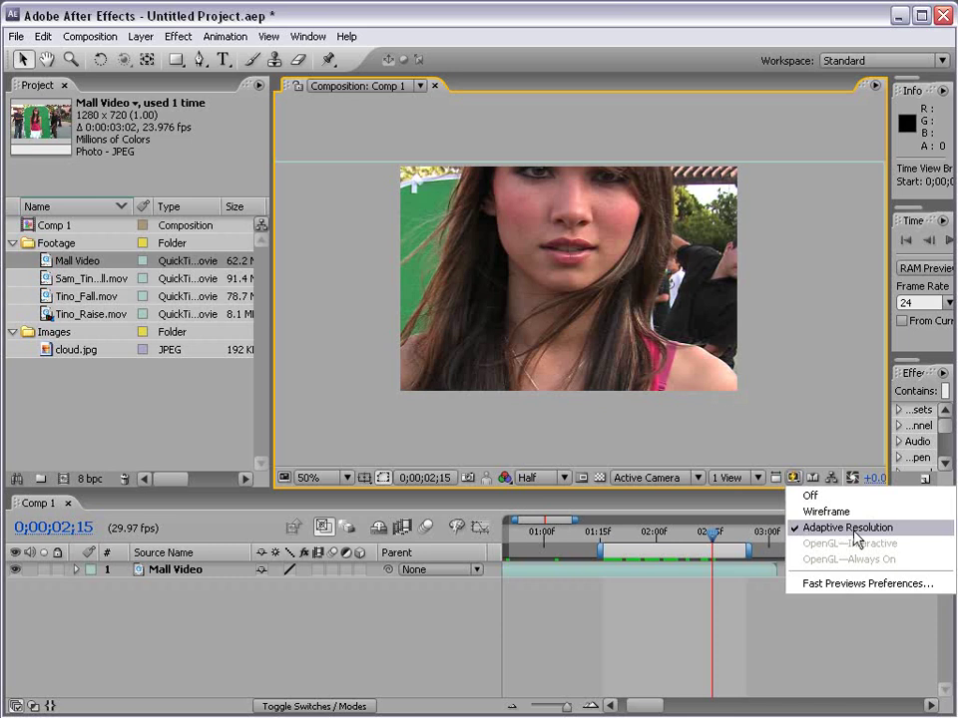
click(854, 529)
click(564, 478)
click(545, 493)
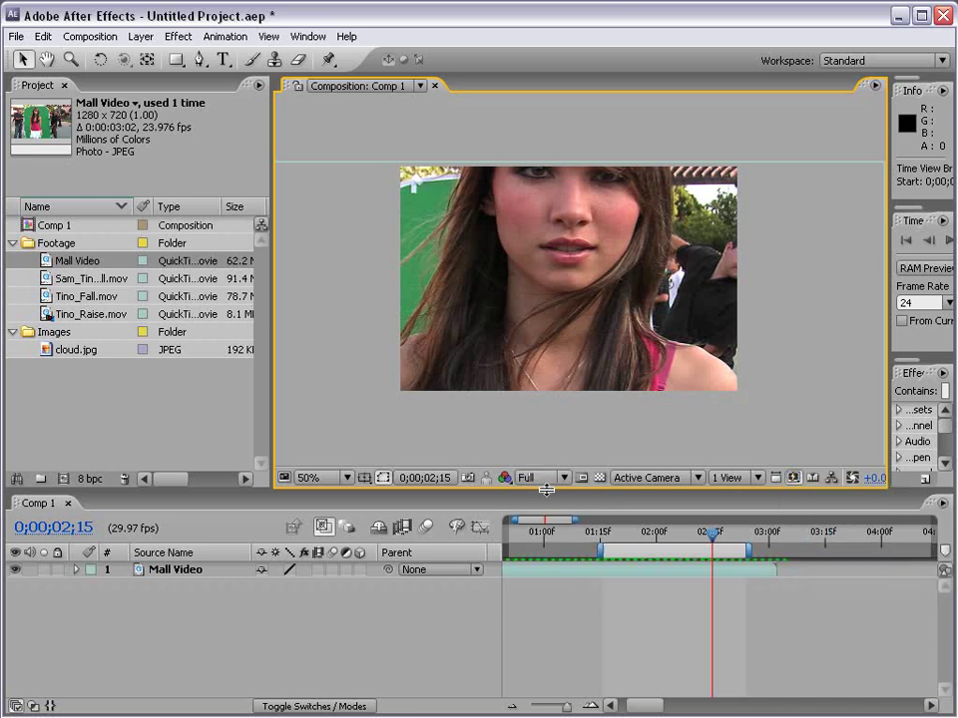
drag(712, 536, 642, 539)
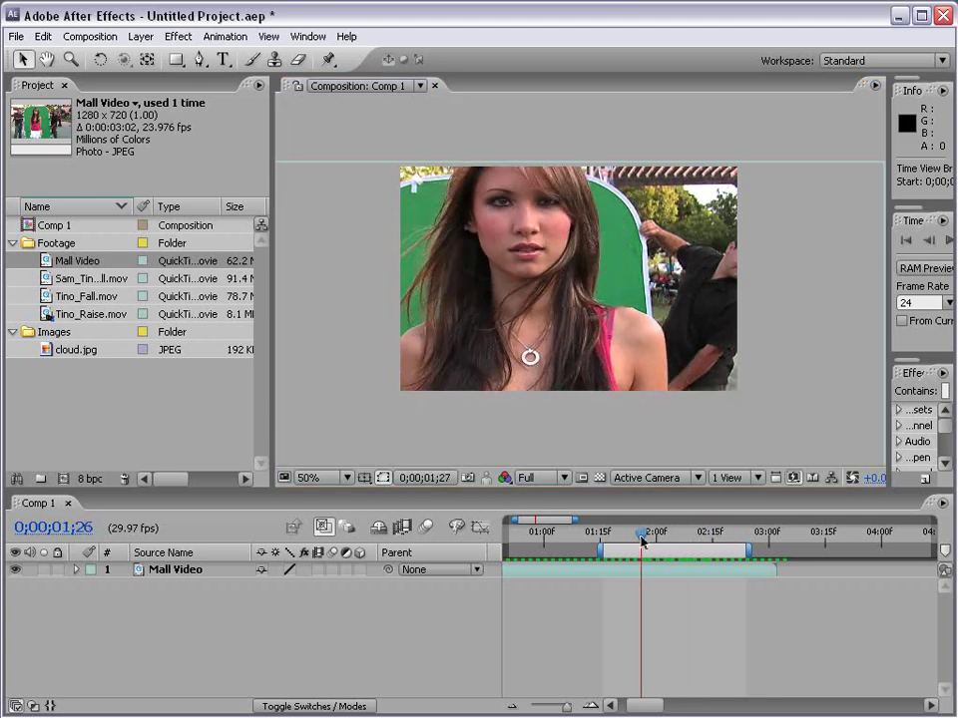
Switch the viewer resolution to Quarter and back to Half, and scrub Mall Video forward to 0;00;02;11
click(544, 479)
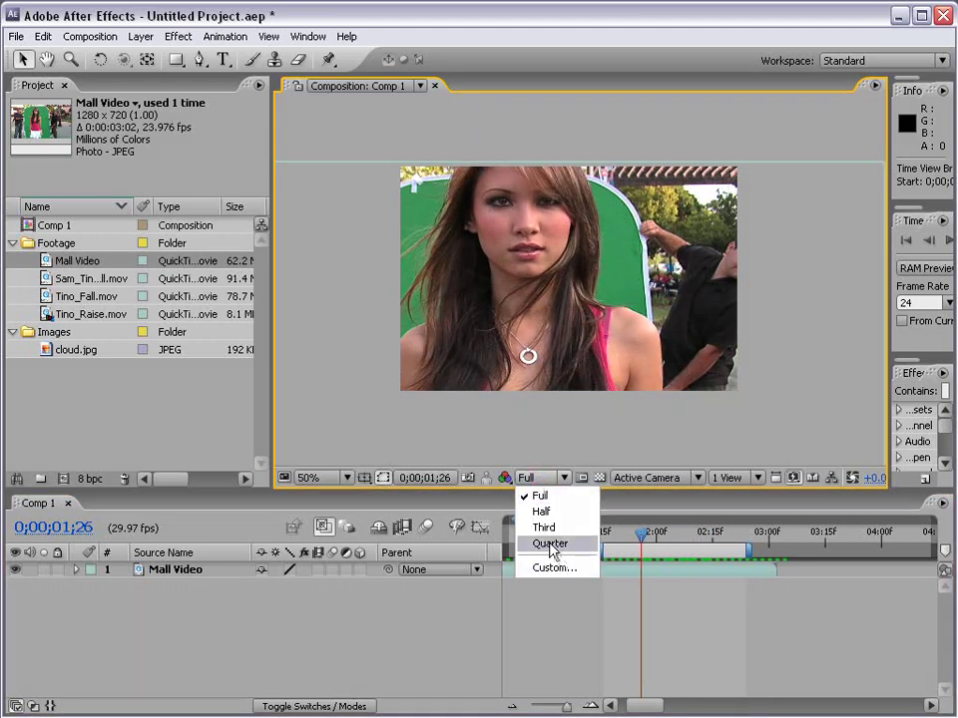
click(550, 544)
click(550, 480)
click(541, 511)
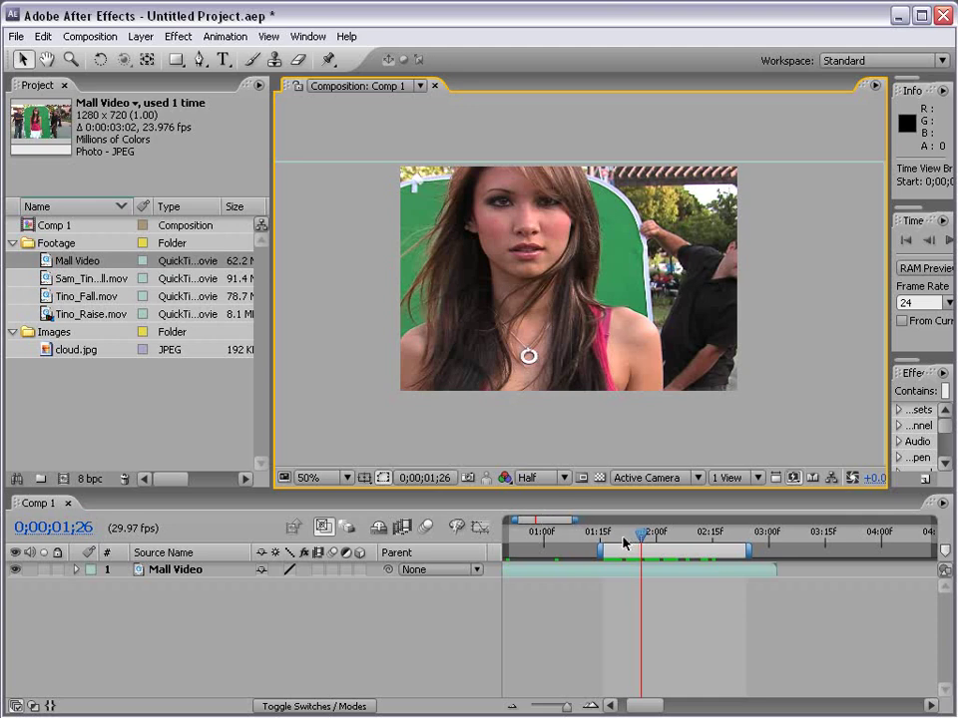
drag(640, 535, 696, 542)
Review the Fast Previews options, and close the list without changing the selection
click(794, 478)
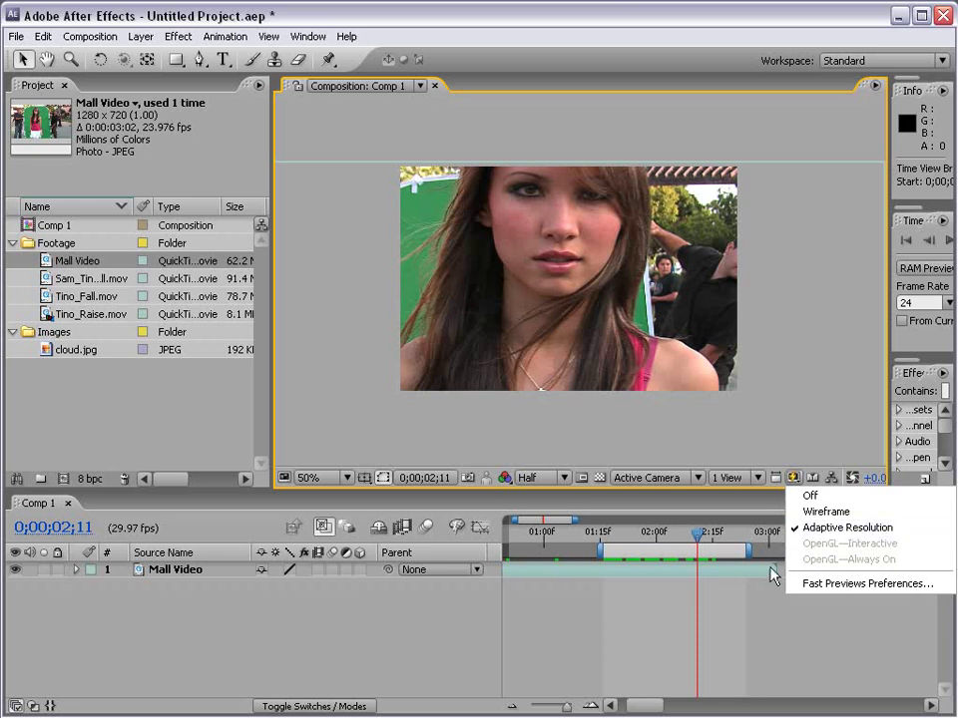
click(753, 658)
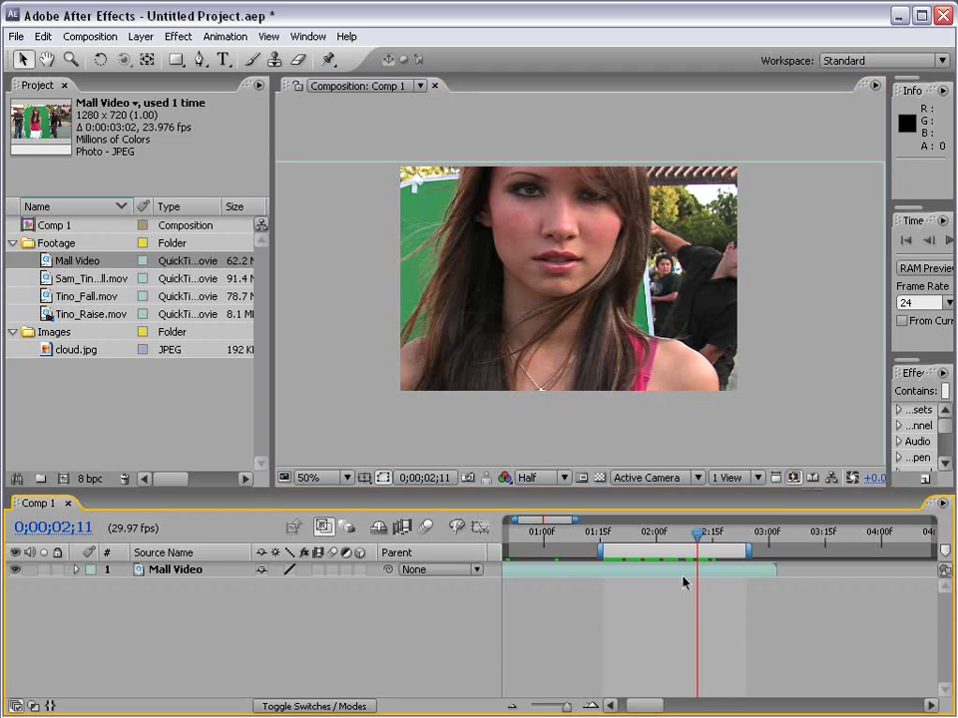
Move the work area's start earlier on the timeline and trim Comp 1 to the work area
drag(598, 551, 569, 550)
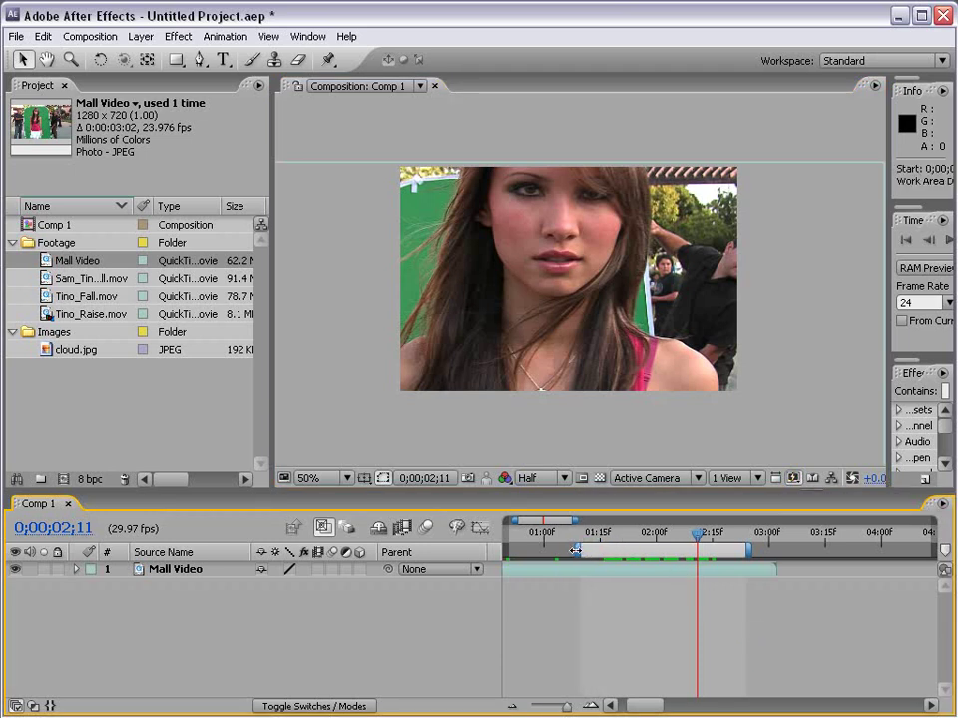
right_click(604, 555)
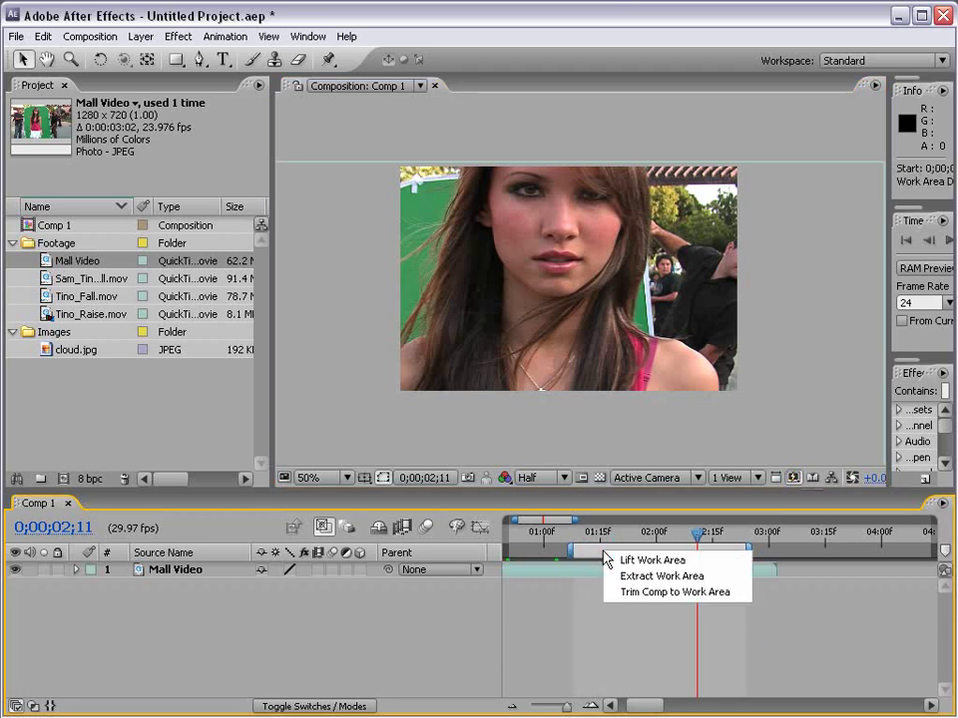
click(739, 594)
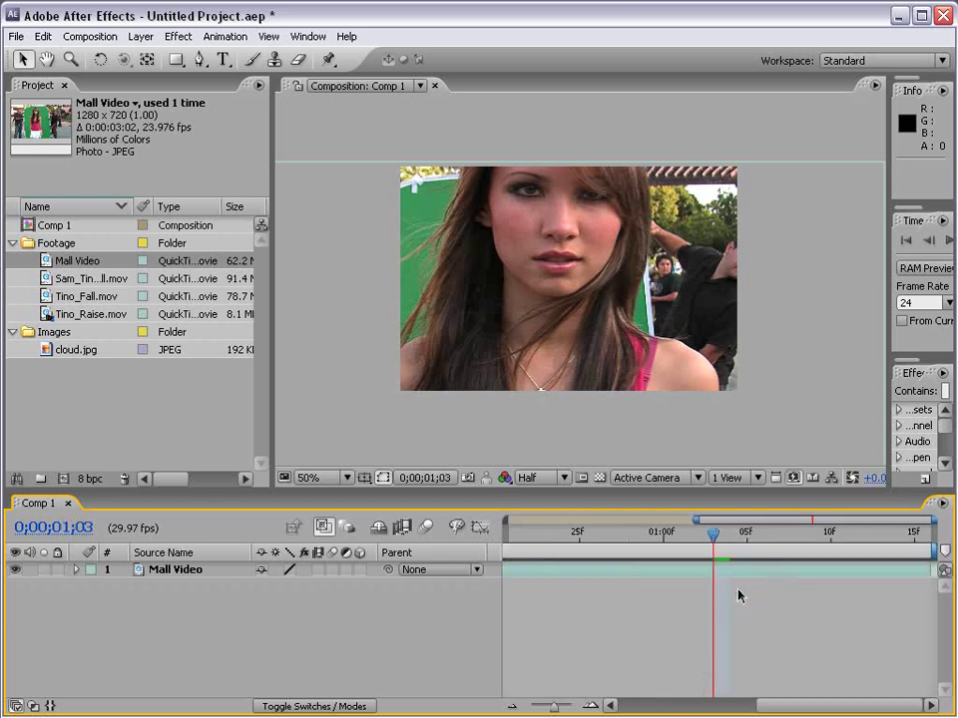
Scrub through the trimmed composition to 0;00;01;15 and return the playhead to 0;00;00;00
drag(510, 533, 922, 551)
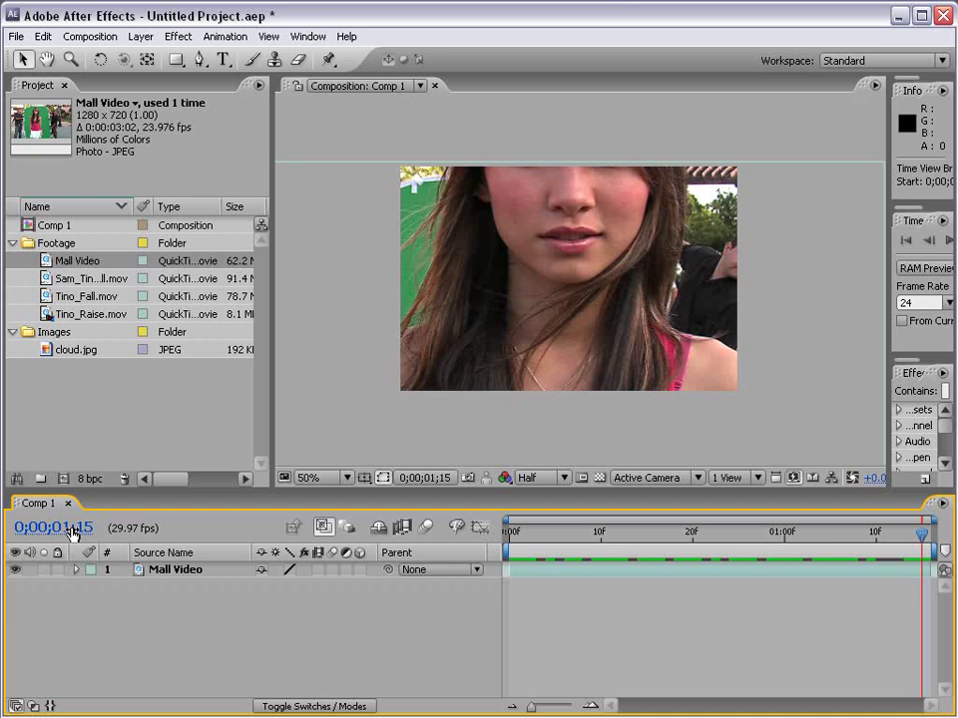
drag(528, 534, 491, 548)
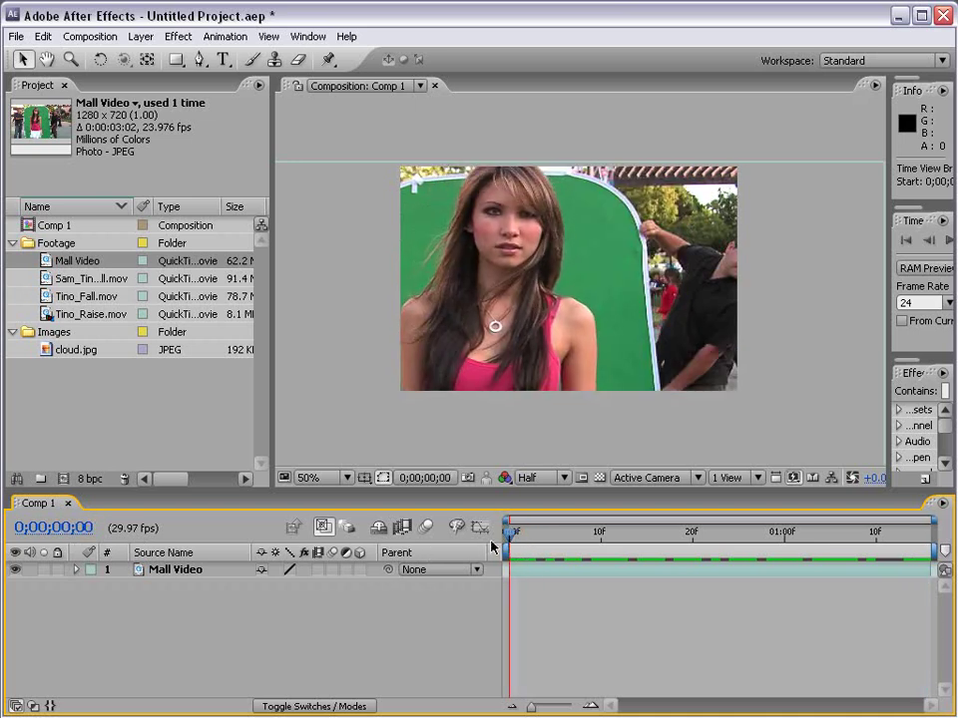